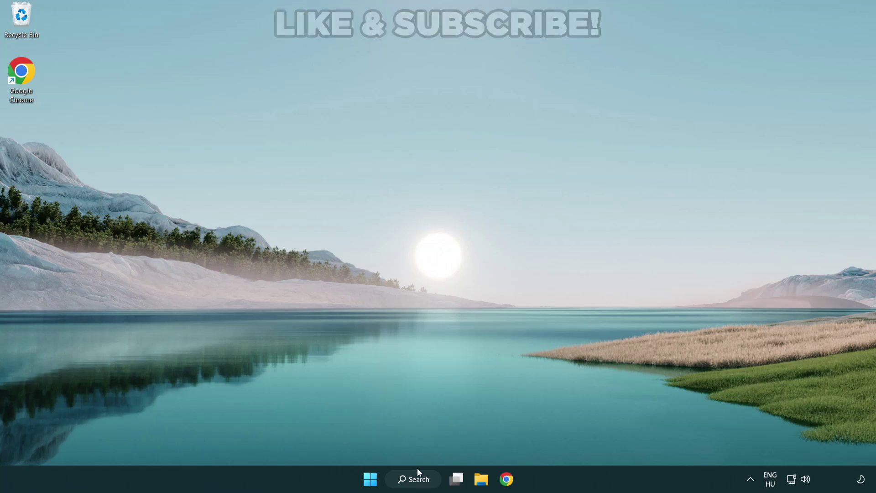
- Search Windows for 'device manager' and open the Device Manager best match
click(418, 482)
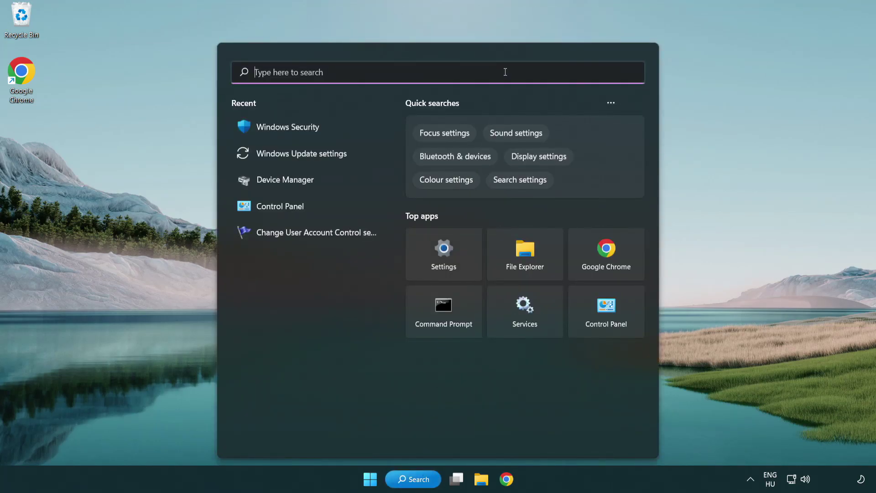
text(device m)
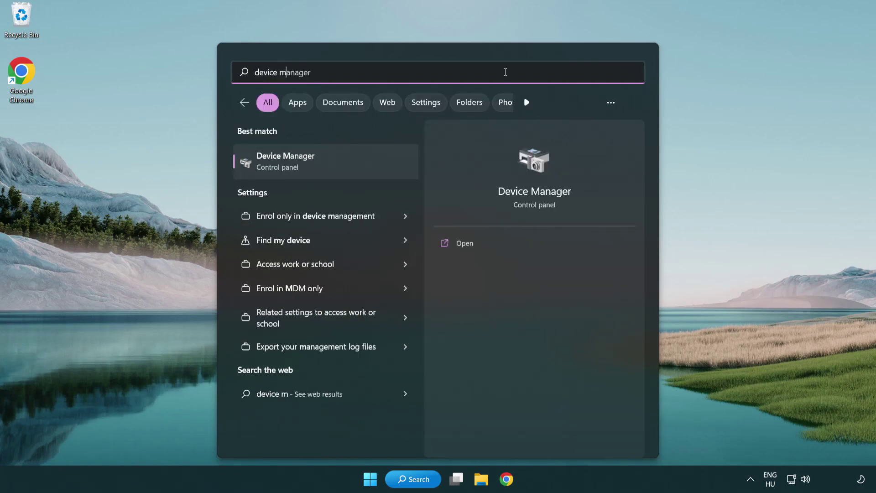
text(anager)
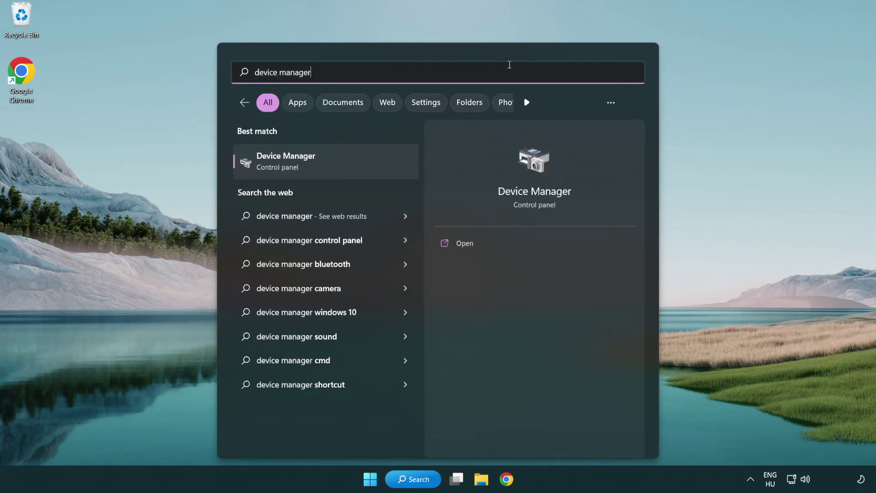
click(351, 165)
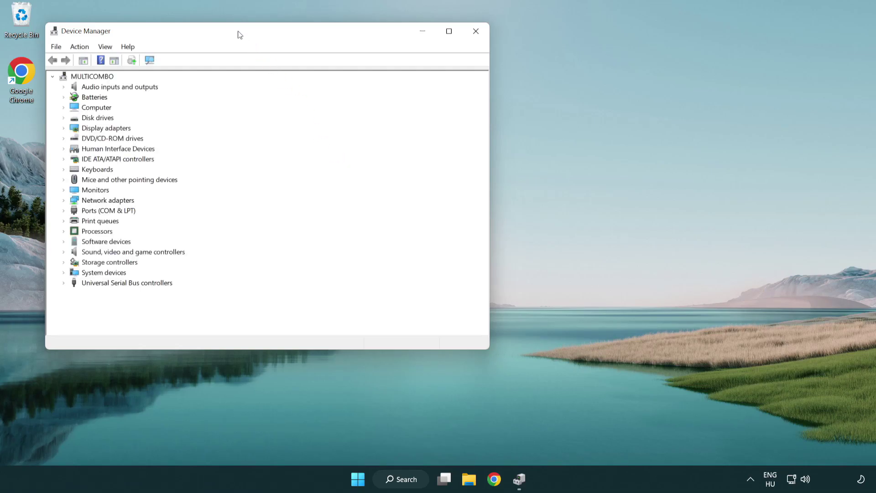
- Expand Display adapters and start Update driver for the VMware SVGA 3D adapter
drag(239, 33, 385, 88)
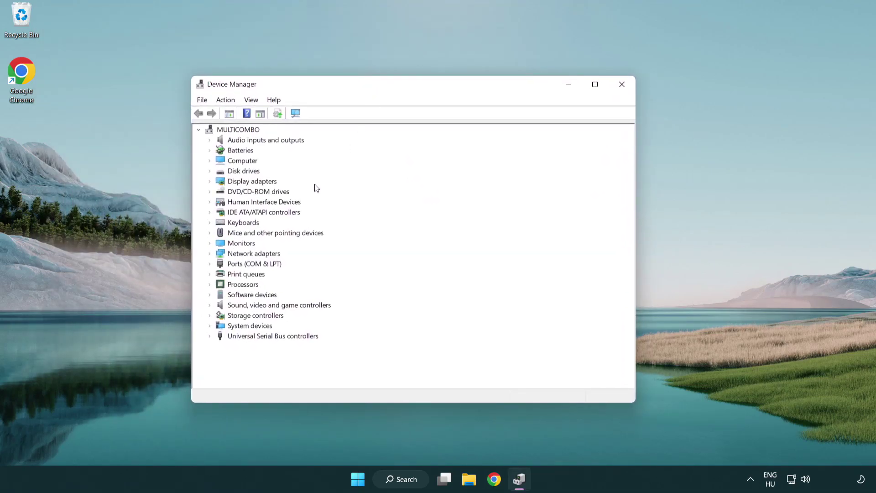
click(243, 183)
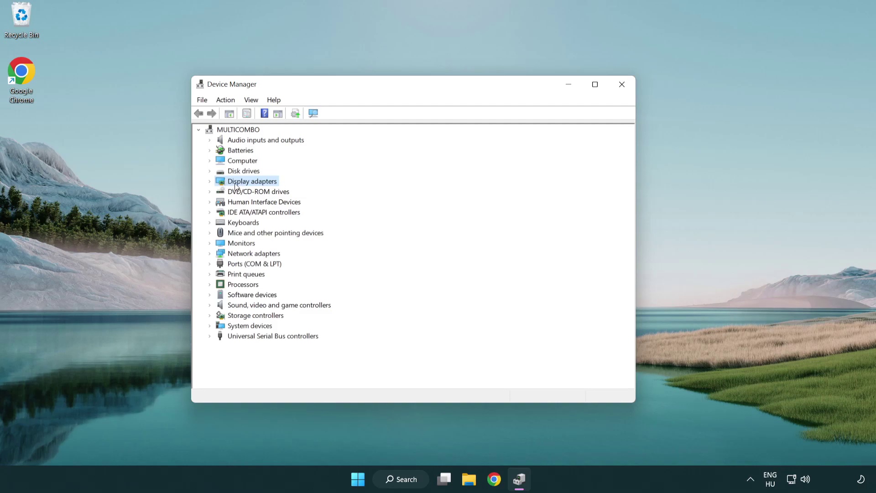
click(211, 184)
click(246, 195)
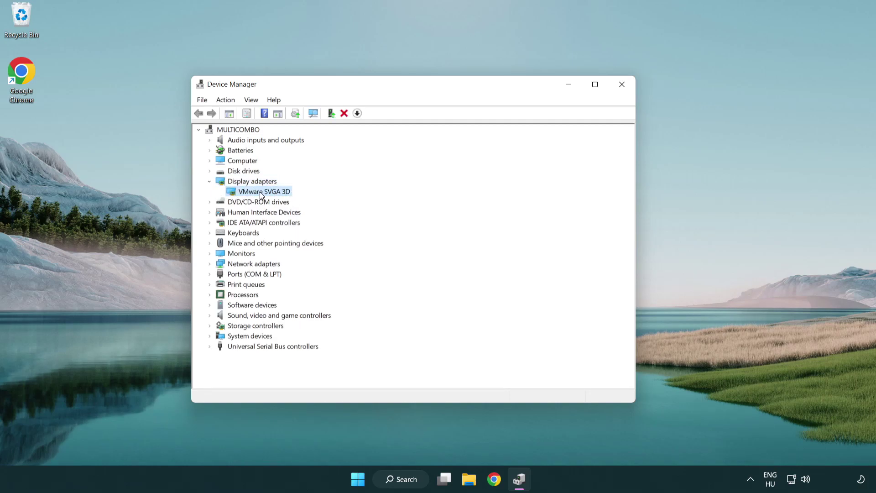
right_click(260, 192)
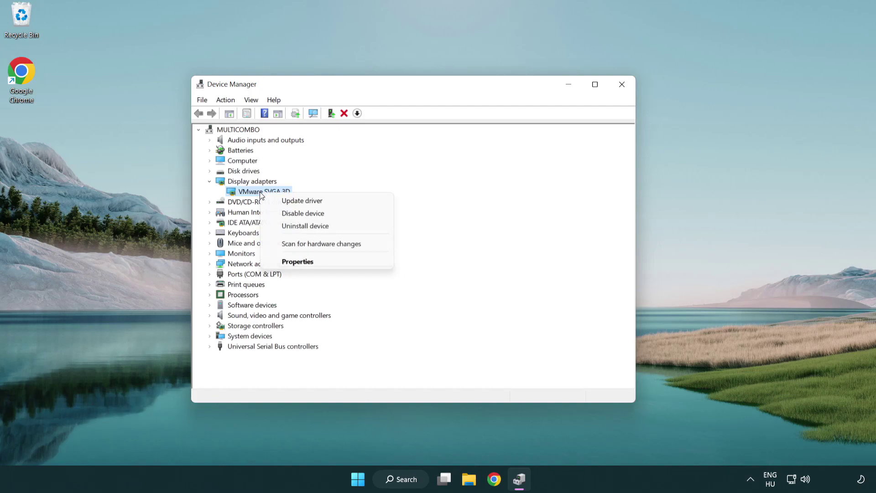
click(344, 199)
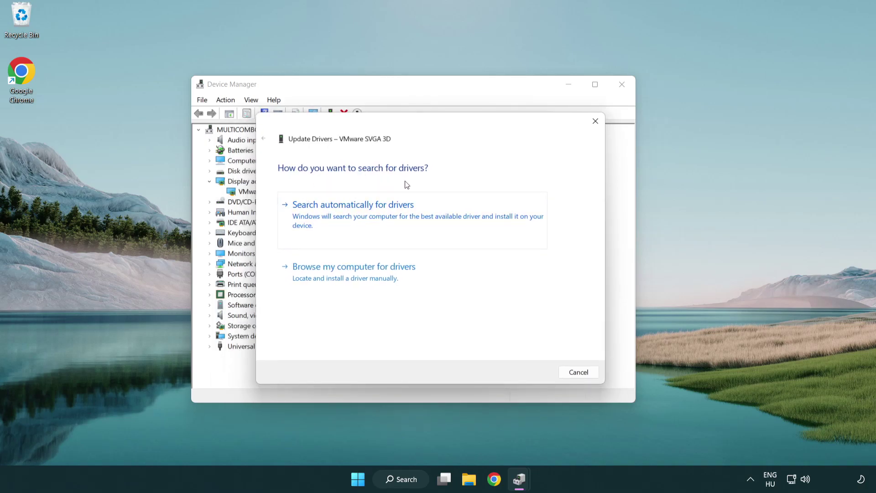
- Auto-search for a VMware SVGA 3D driver, dismiss the 'best driver installed' result, and close Device Manager
click(386, 214)
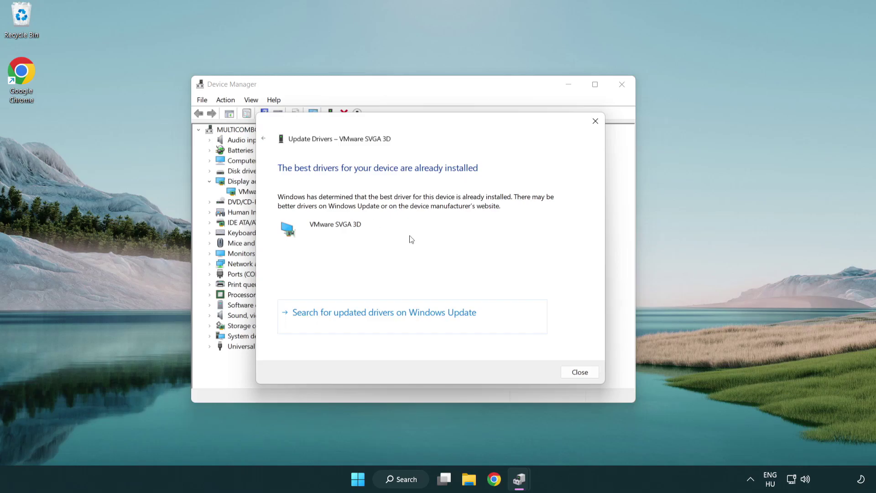
click(581, 373)
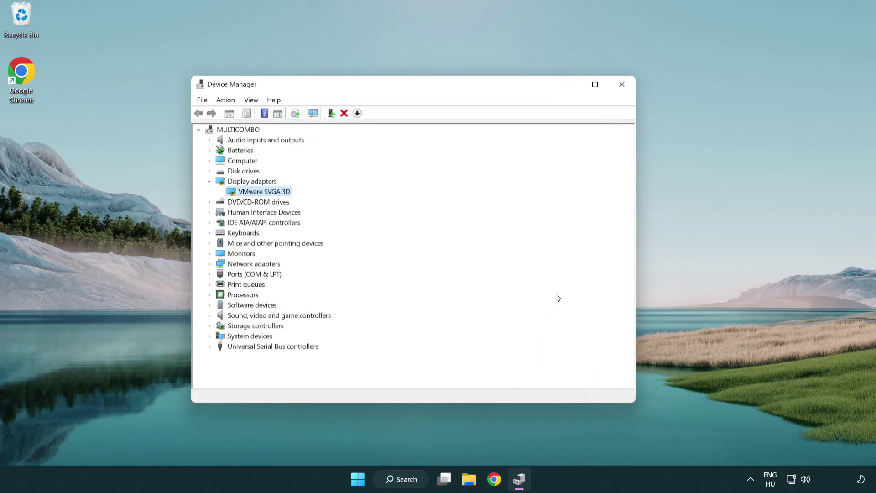
click(624, 87)
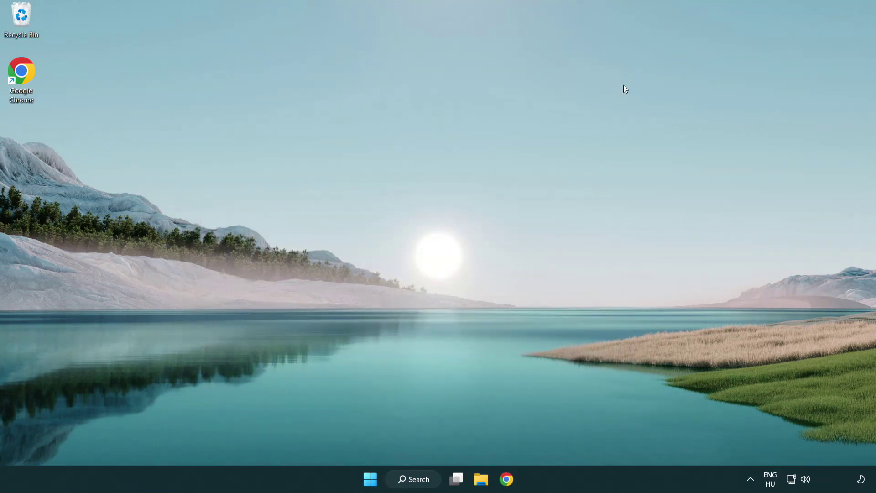
- Search Windows for 'update' and open Windows Update settings
click(417, 479)
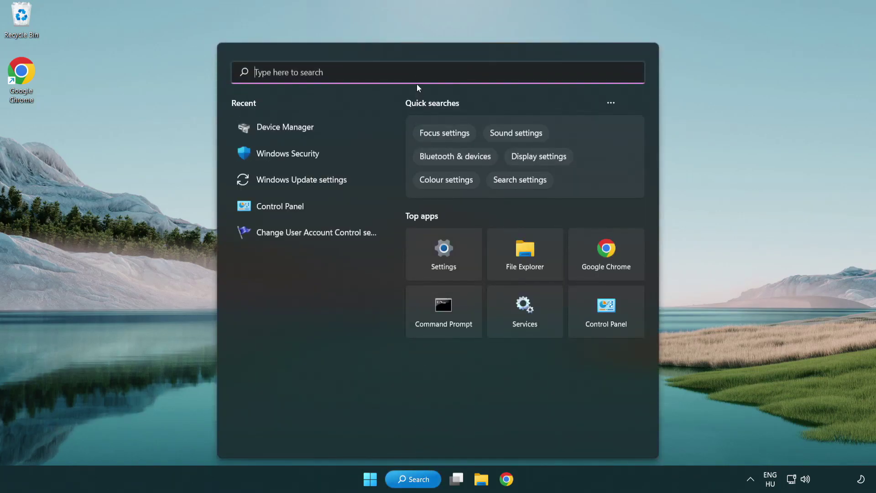
text(u)
text(pdate)
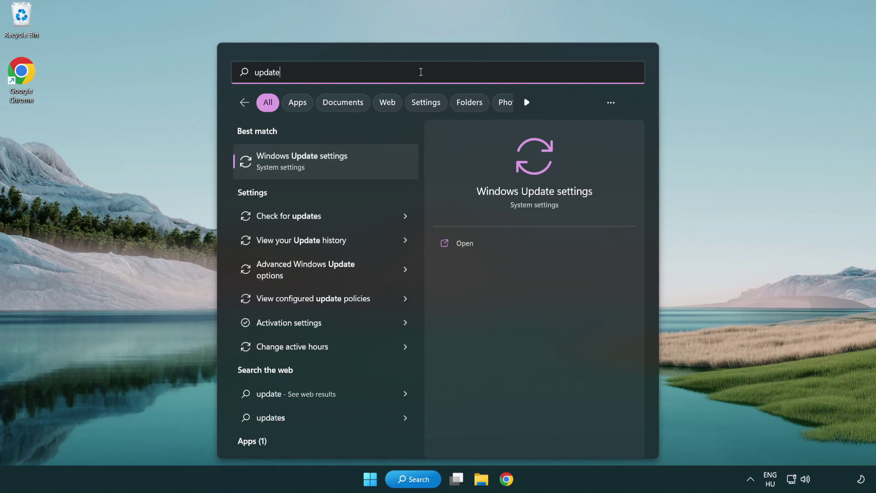
click(341, 168)
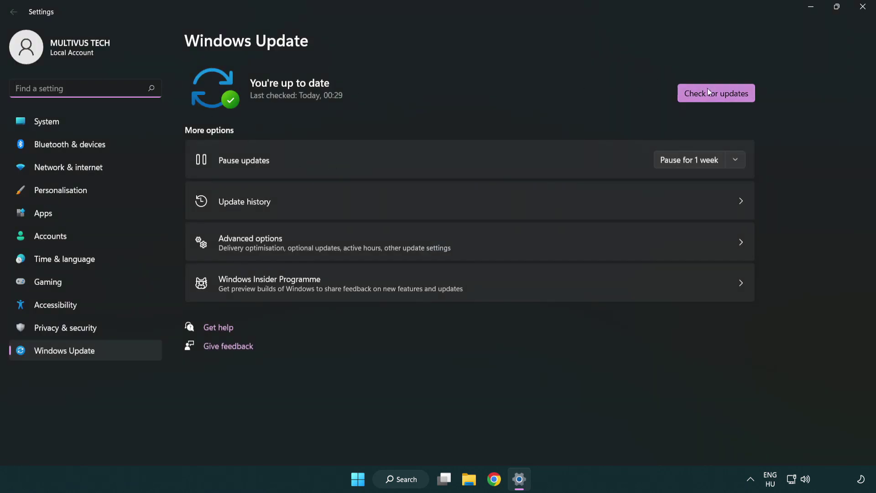
- Check for updates until 'You're up to date' shows, then close Settings
click(732, 98)
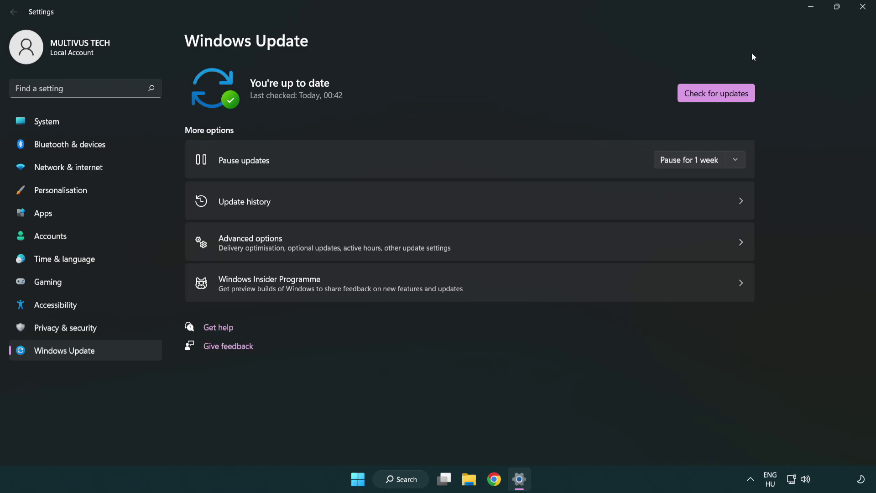
click(860, 13)
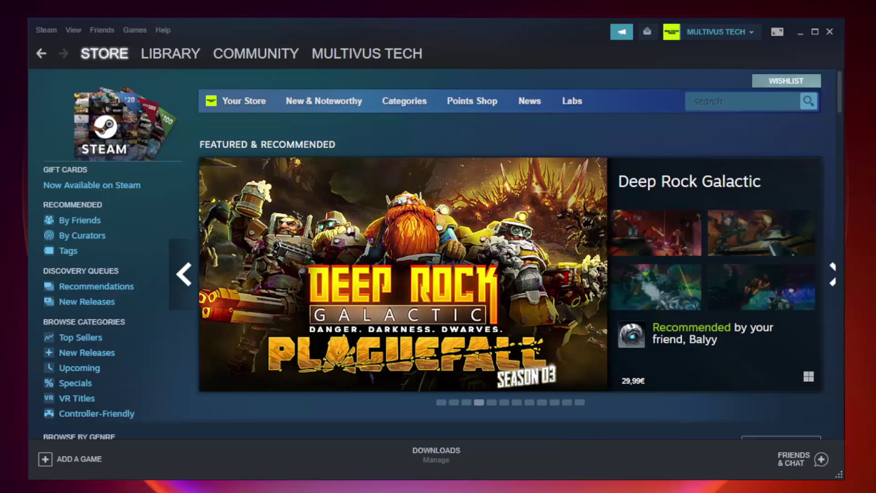
mouse_move(171, 53)
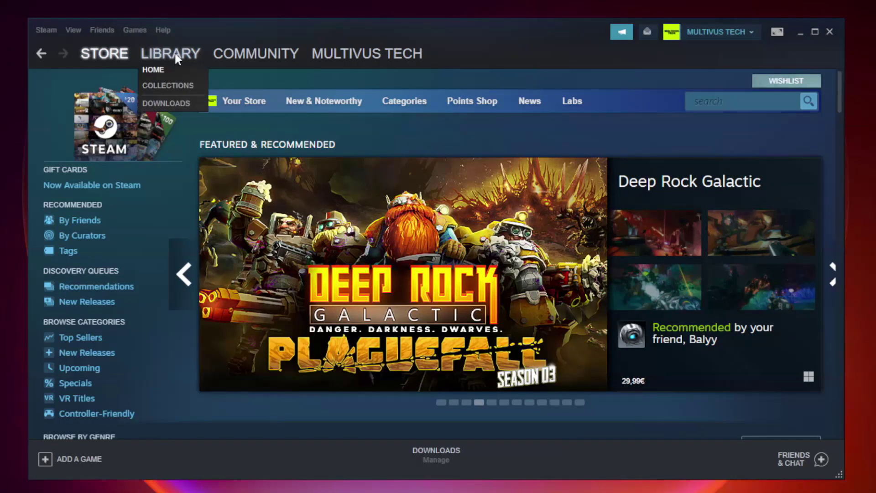
- From the Steam Library home, open Properties for Unturned, the not-working game
click(176, 58)
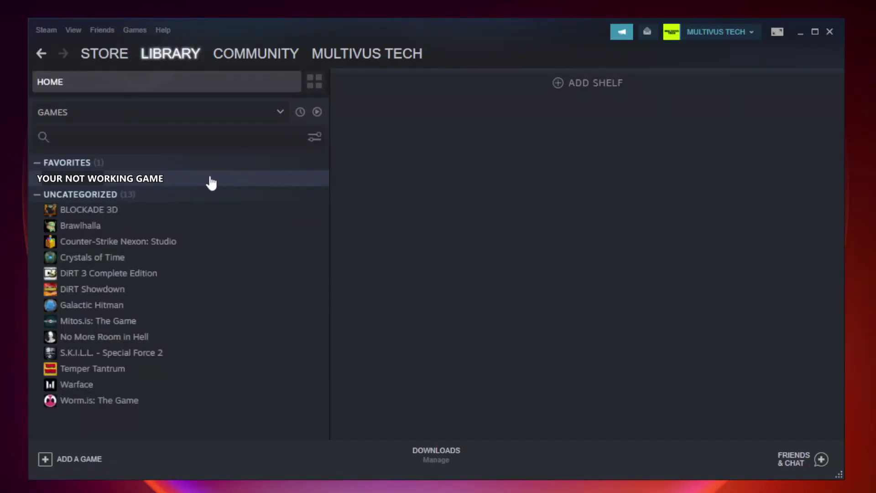
click(190, 178)
right_click(189, 180)
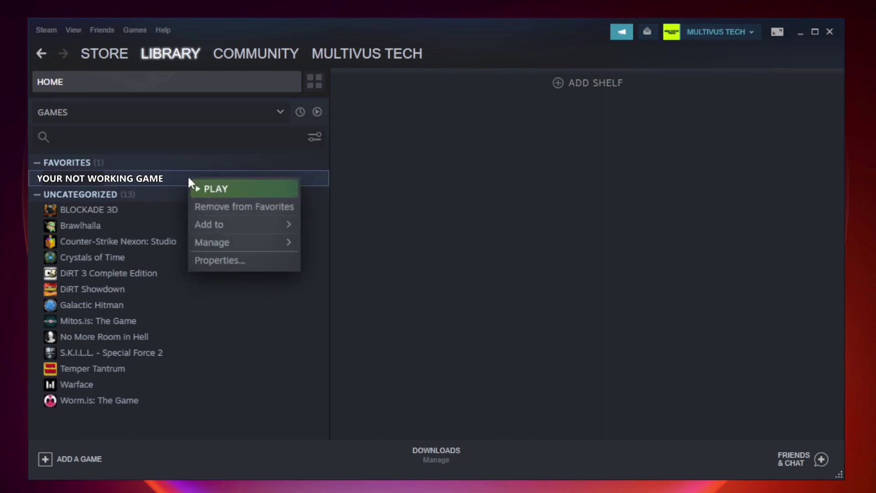
click(242, 260)
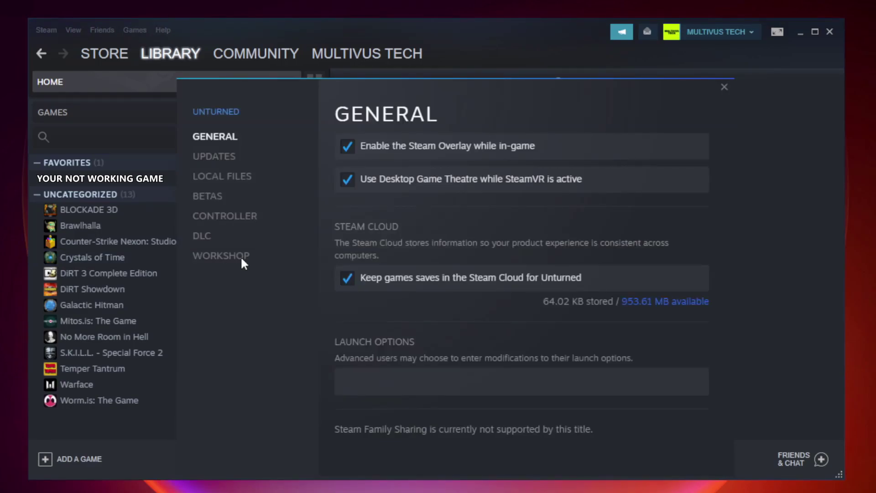
- Verify Unturned's local game files, with all 9192 files validated
click(232, 182)
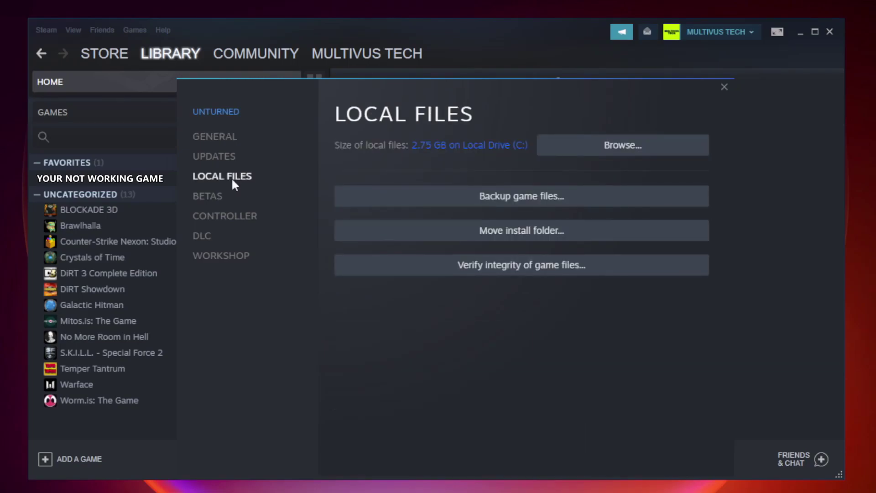
click(530, 272)
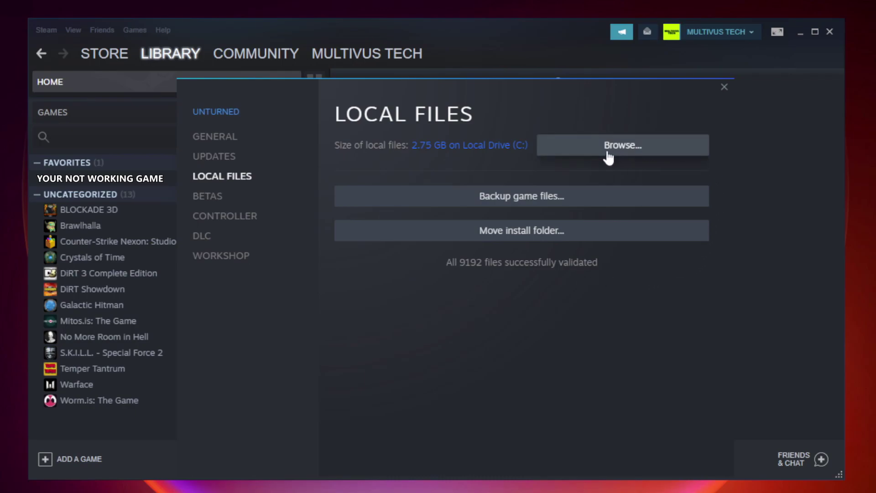
- Browse to Unturned's install folder and open the game shortcut's Properties window
click(626, 158)
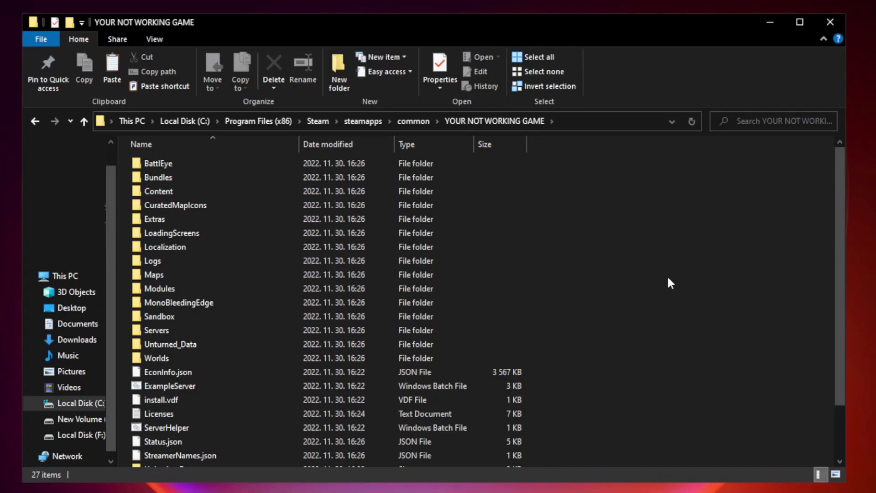
drag(841, 240, 841, 314)
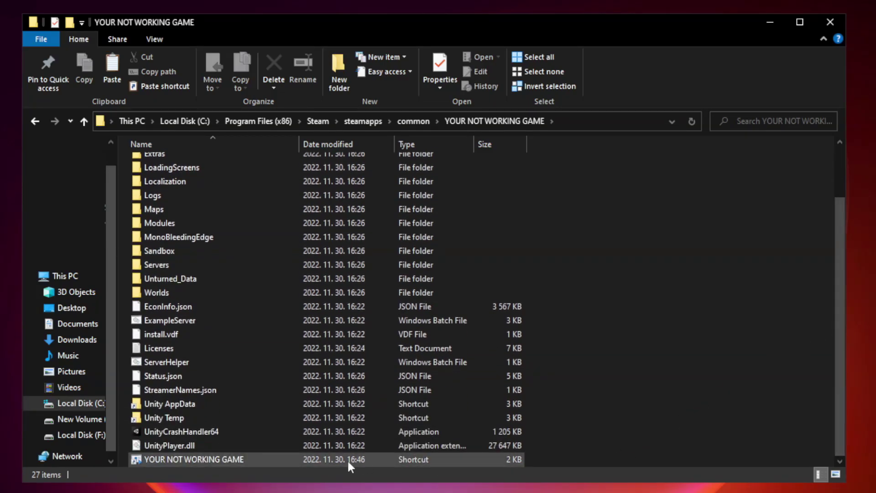
click(302, 461)
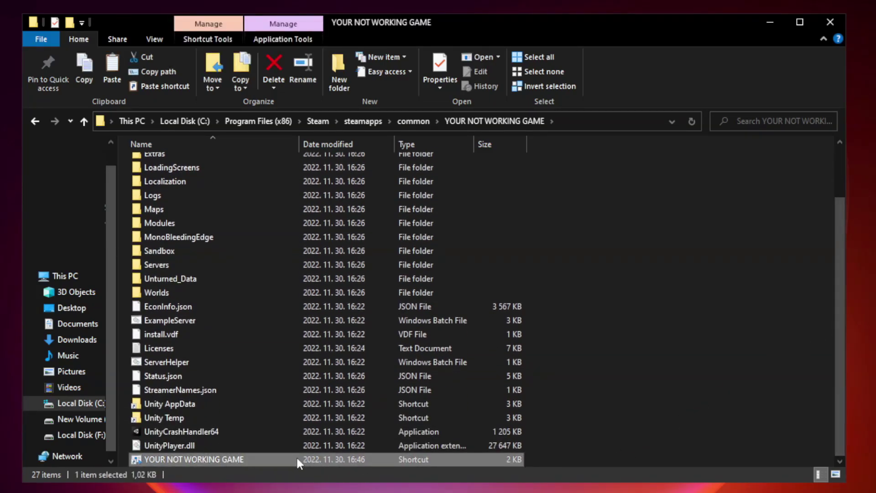
right_click(296, 456)
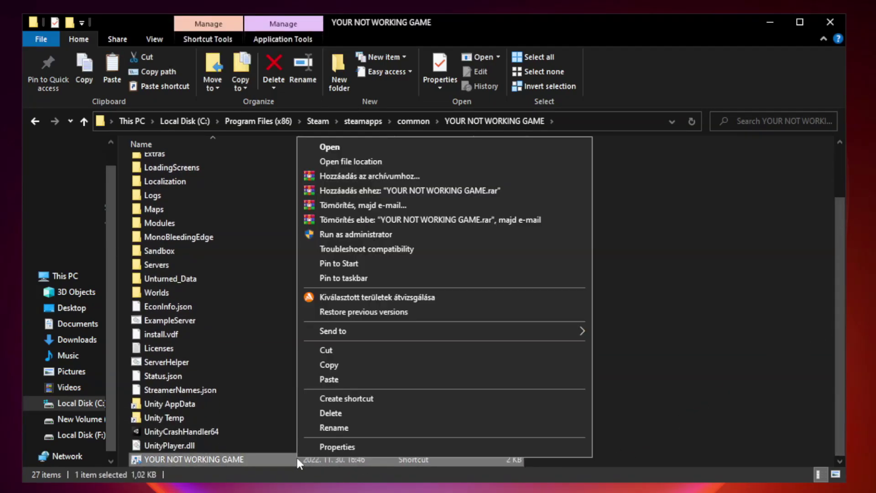
click(442, 451)
drag(436, 237, 434, 99)
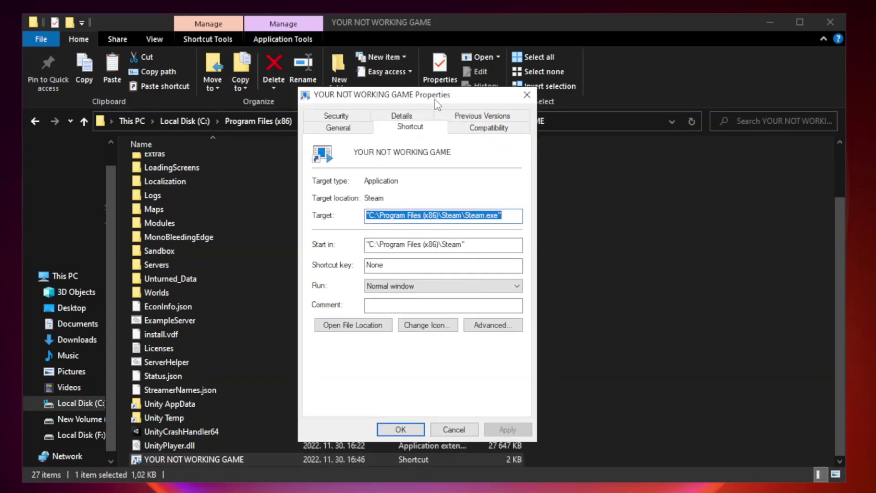
- Give the shortcut Windows 8 compatibility, no fullscreen optimizations and administrator rights, and save
click(484, 131)
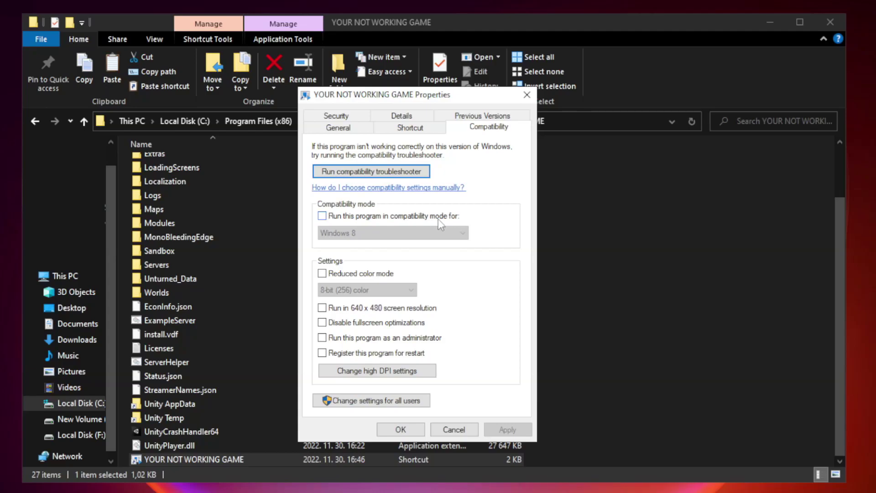
click(348, 218)
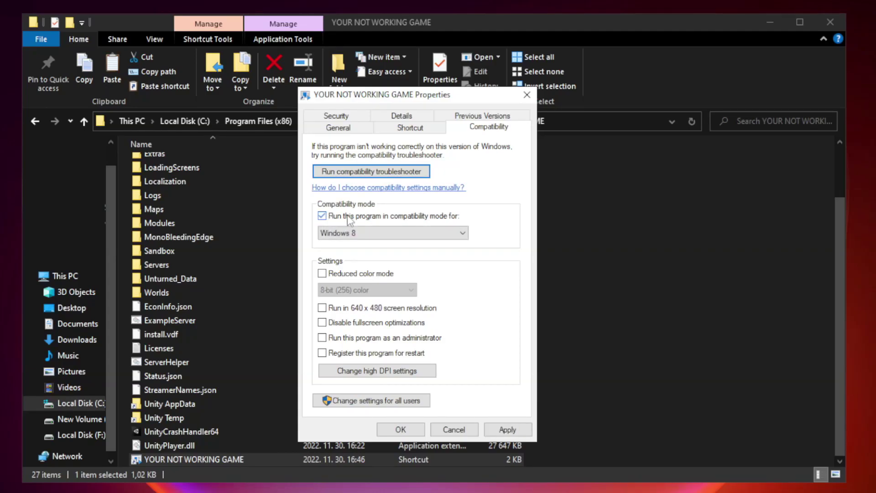
click(374, 232)
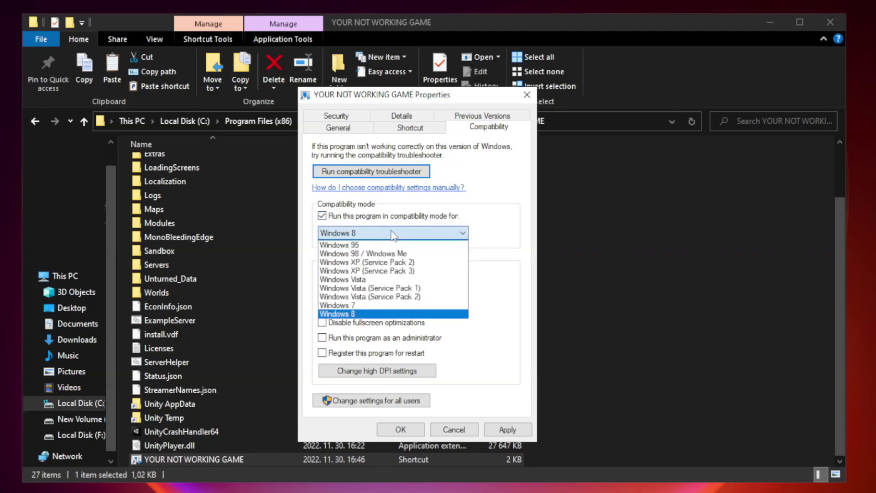
click(371, 315)
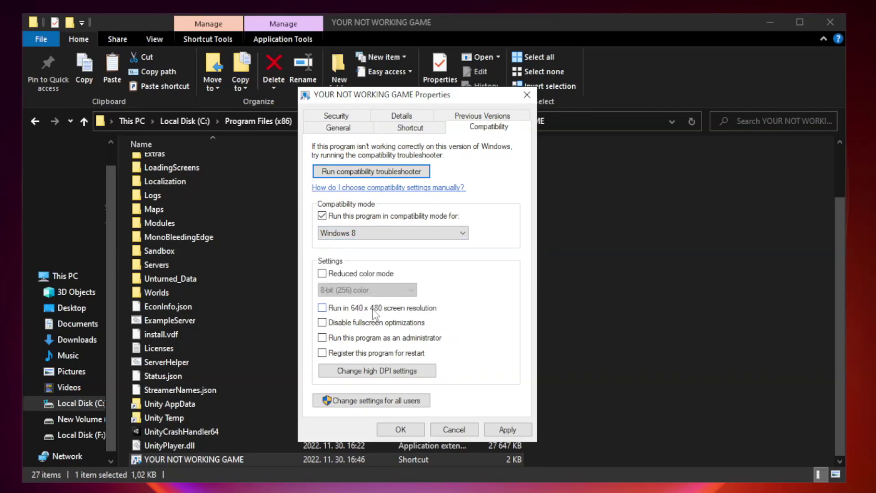
click(344, 329)
click(505, 433)
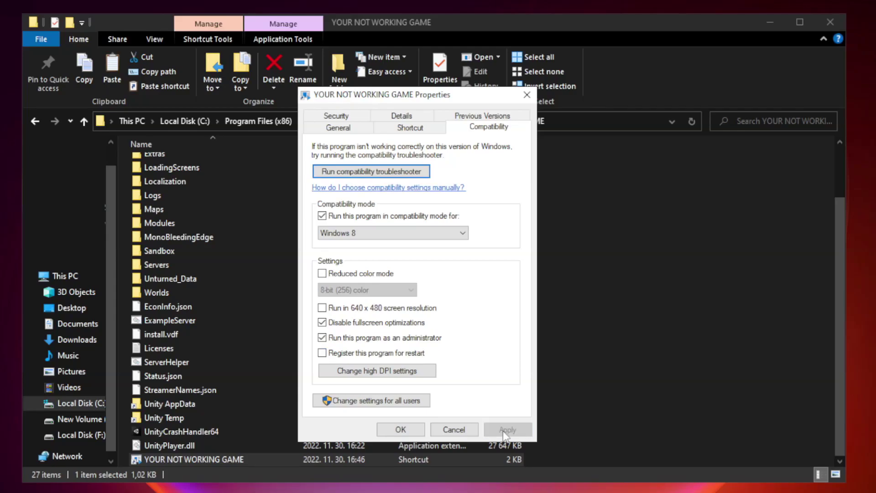
click(400, 430)
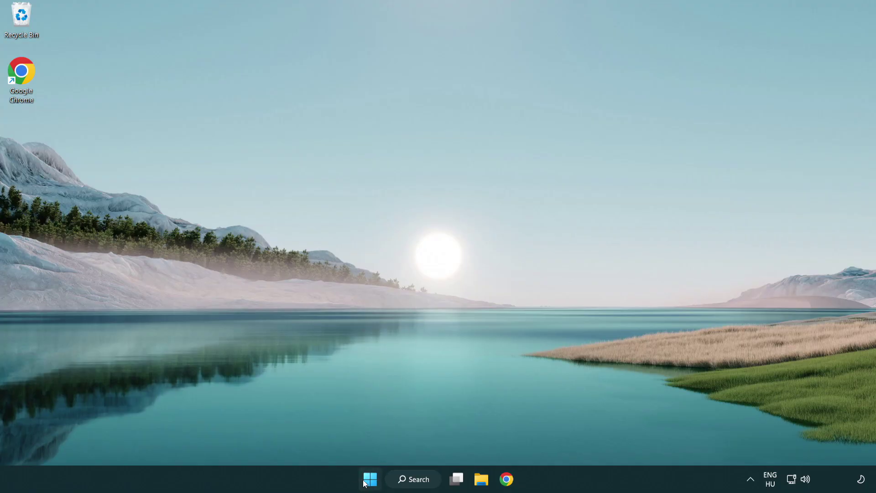
- Open Task Manager from the Start button's Win+X menu
right_click(370, 481)
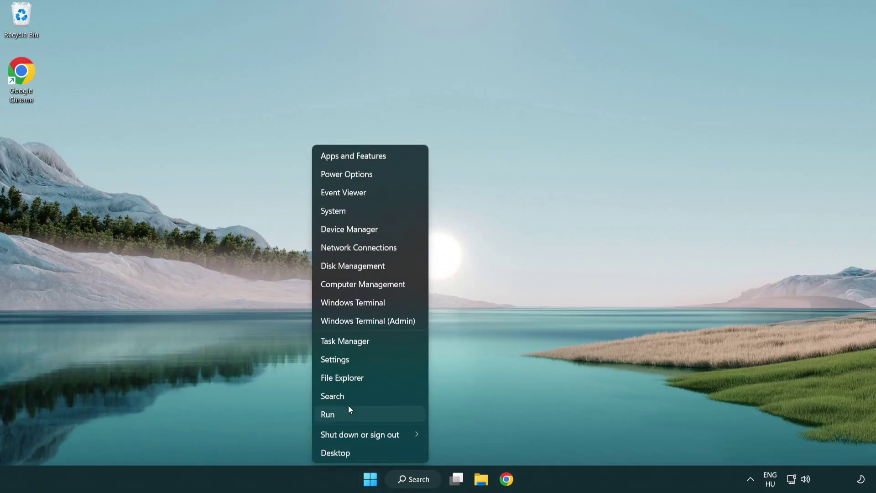
click(387, 346)
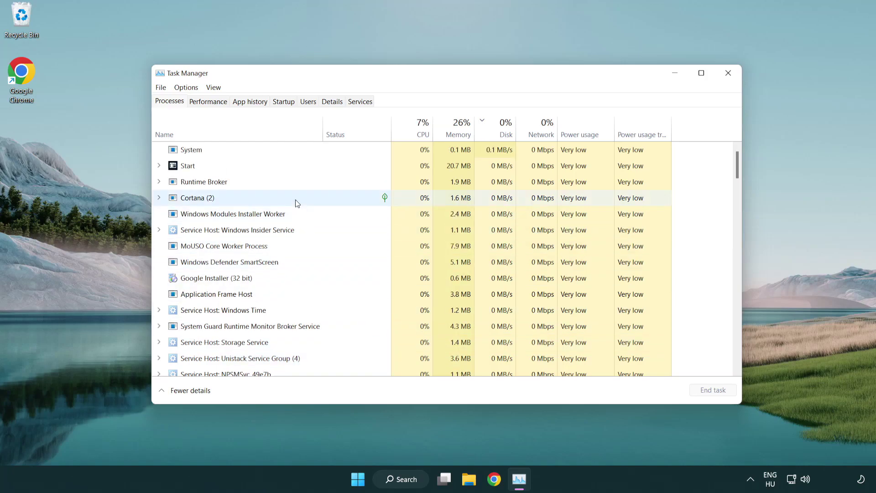
- Disable Terminal, Phone Link, Cortana and Windows Security notifications as startup apps, then close Task Manager
click(286, 106)
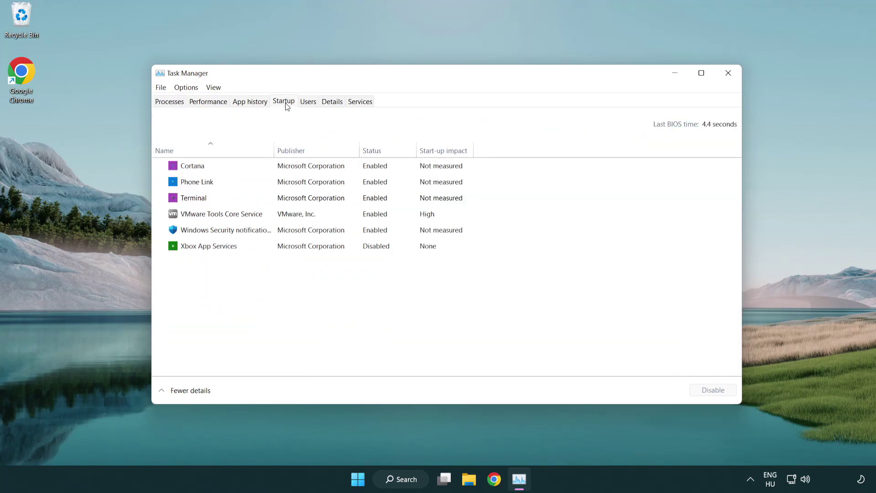
click(286, 199)
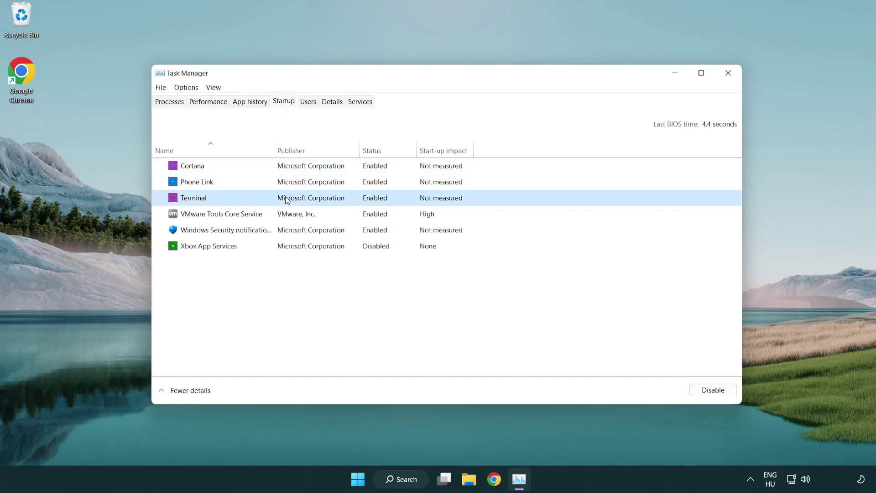
click(684, 389)
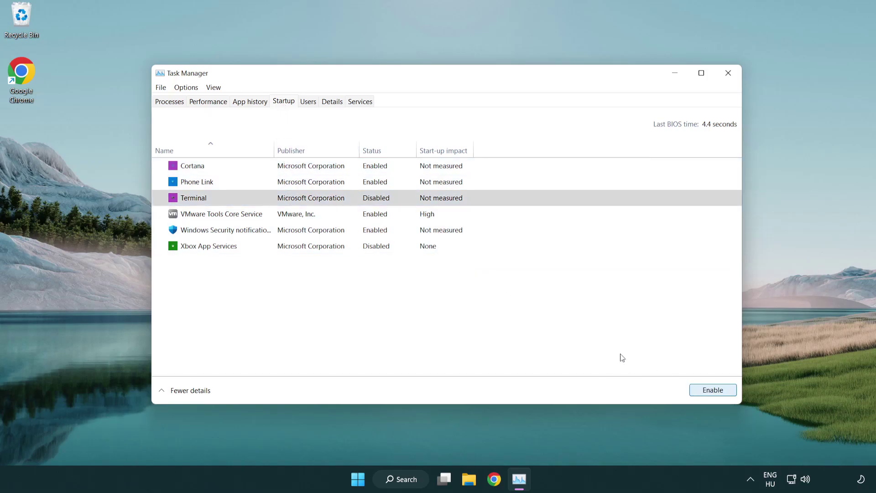
click(366, 186)
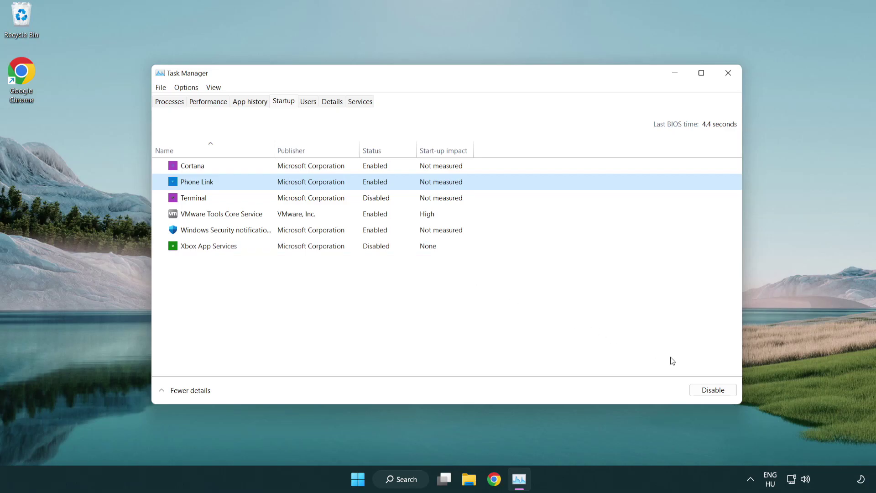
click(712, 392)
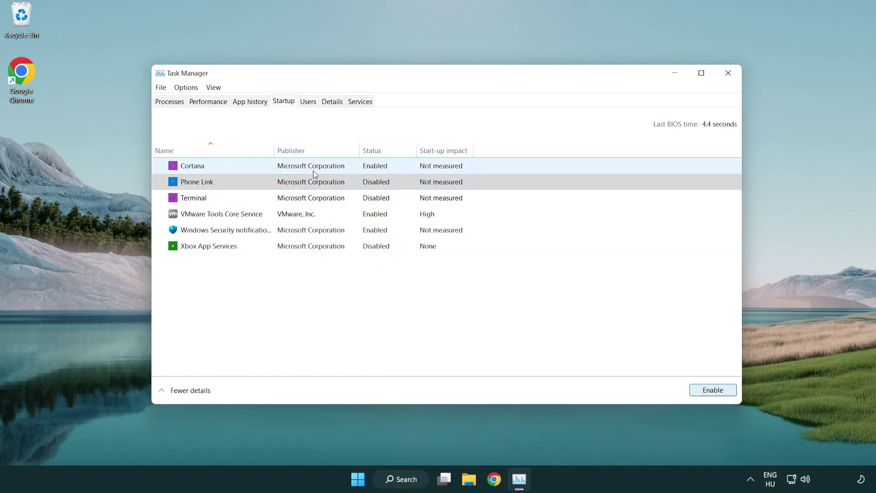
click(313, 171)
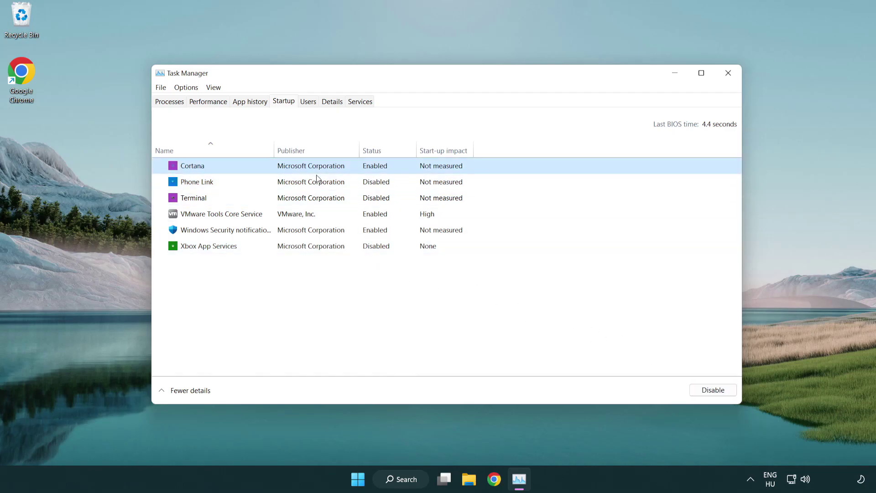
click(693, 387)
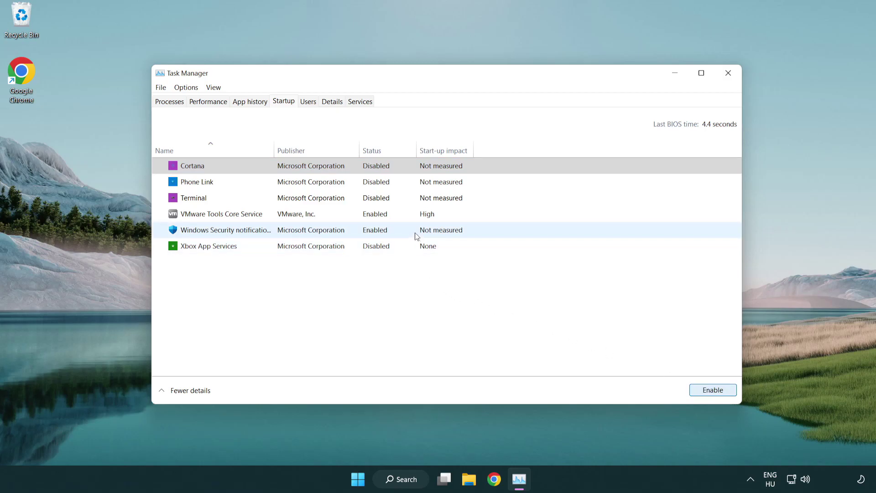
click(415, 236)
click(692, 388)
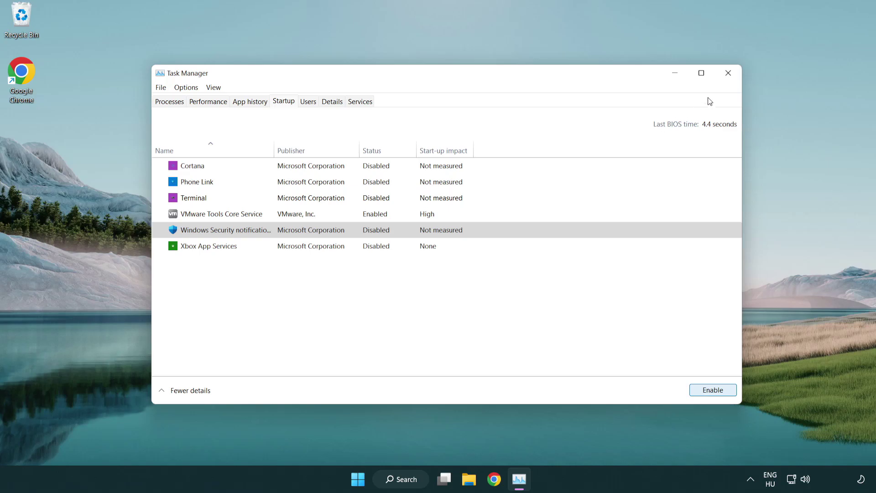
click(728, 73)
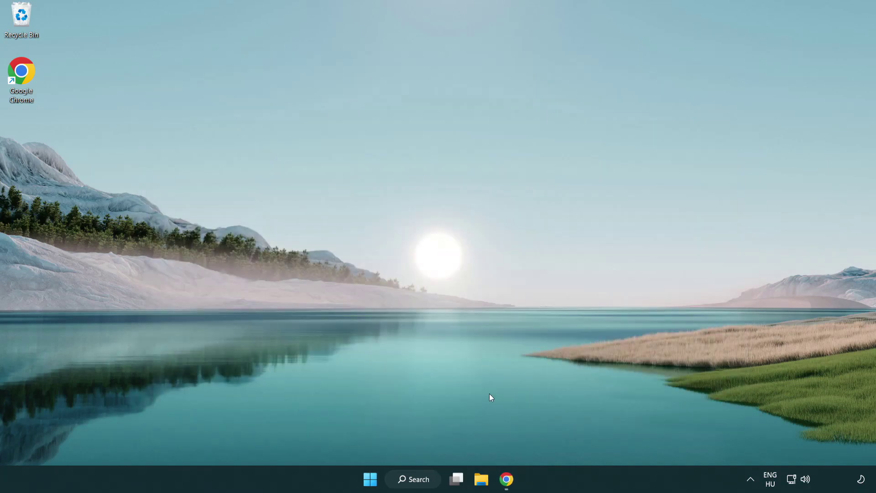
- Download dxwebsetup.exe from the DirectX End-User Runtime Web Installer page in Chrome
click(507, 479)
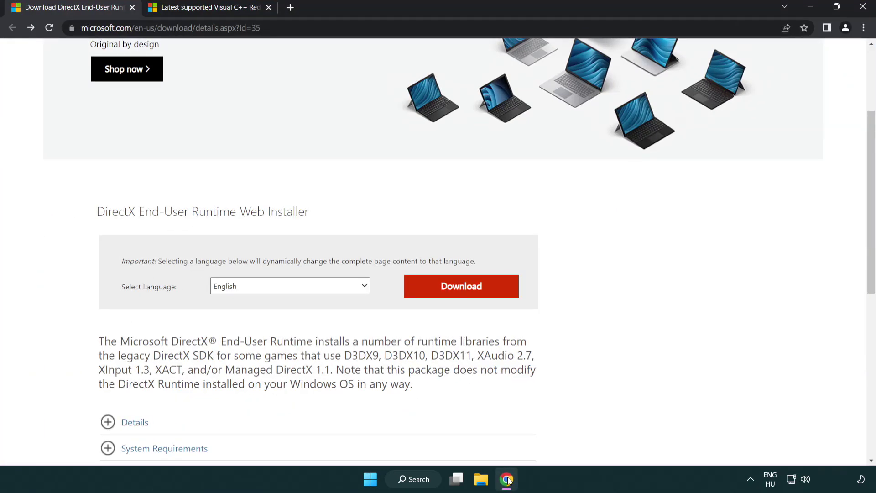
scroll(374, 408, up, 2)
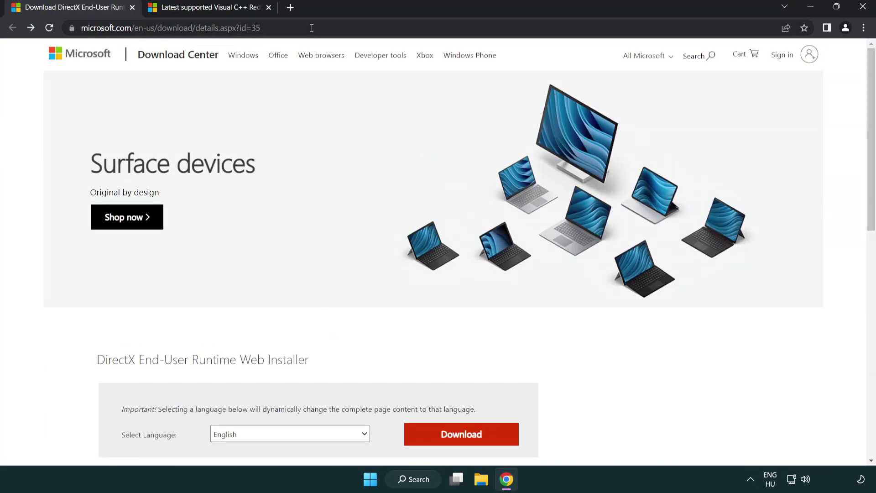
click(284, 26)
click(837, 198)
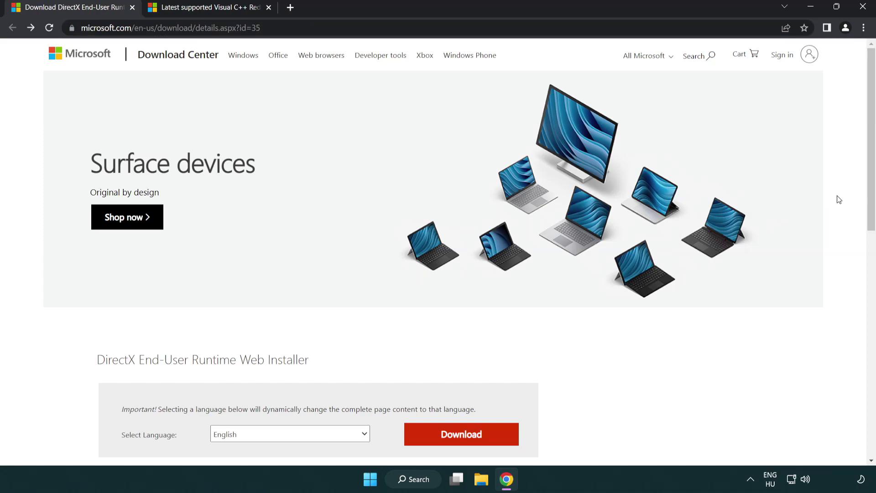
drag(870, 200, 869, 253)
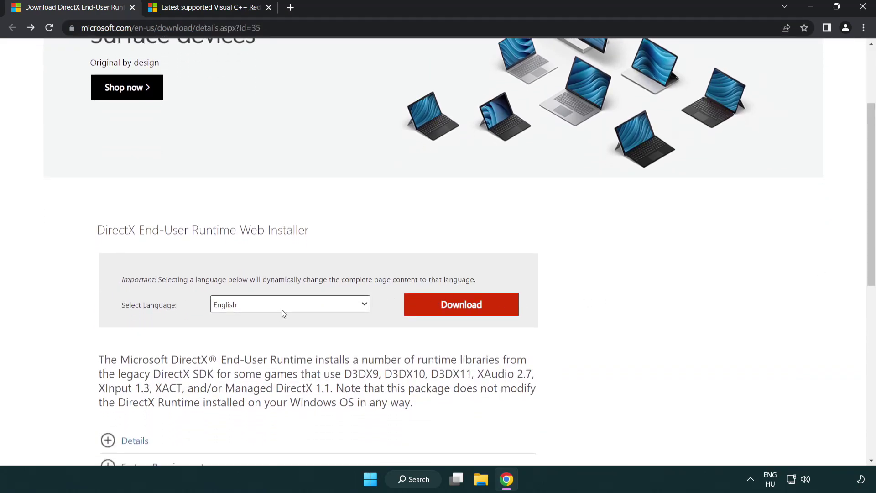
click(464, 313)
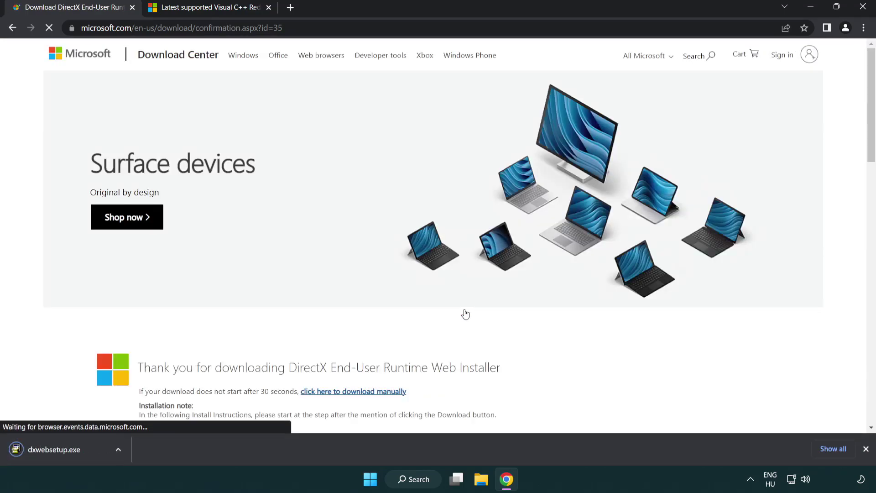
- Run dxwebsetup.exe, accept the license and skip the Bing Bar, then finish setup
click(57, 452)
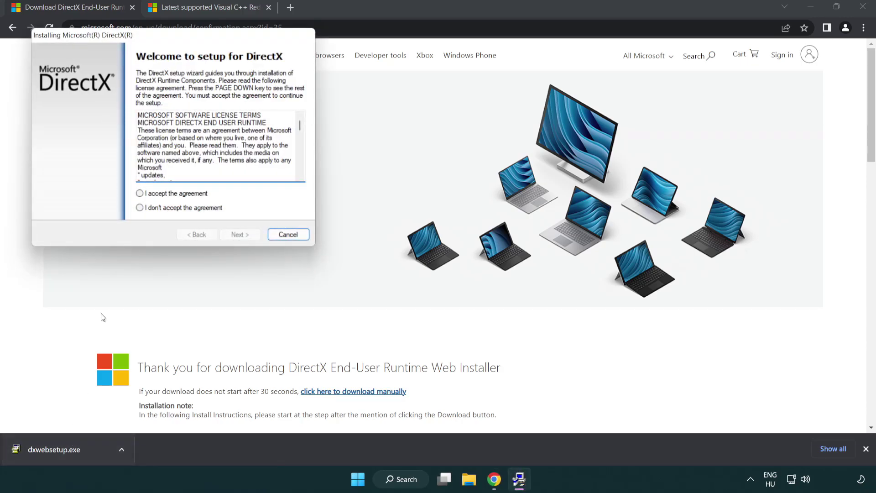
drag(132, 42, 385, 137)
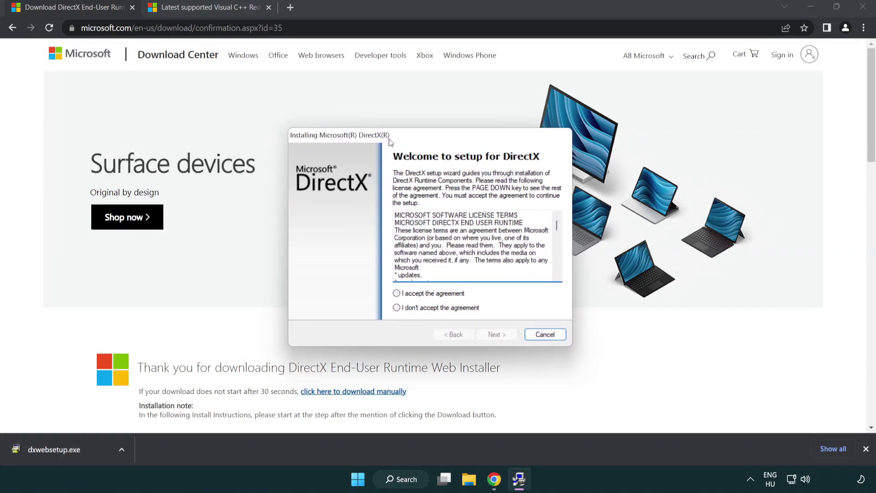
drag(552, 223, 551, 268)
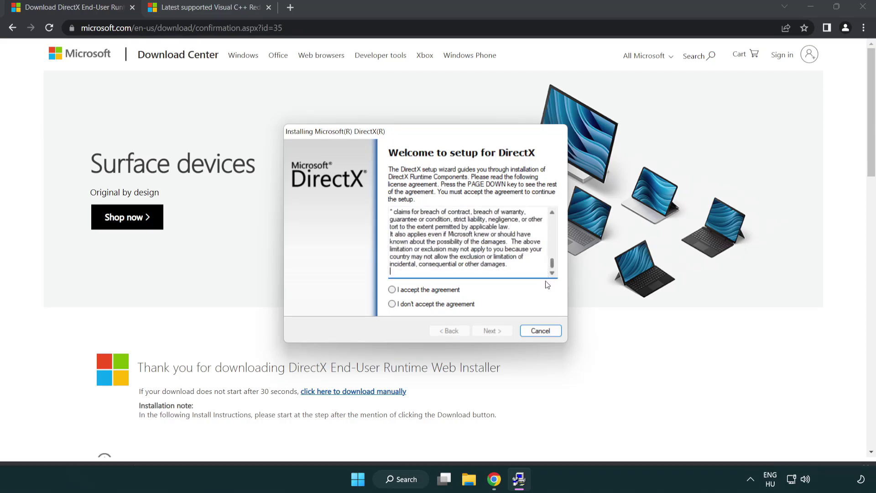
click(394, 291)
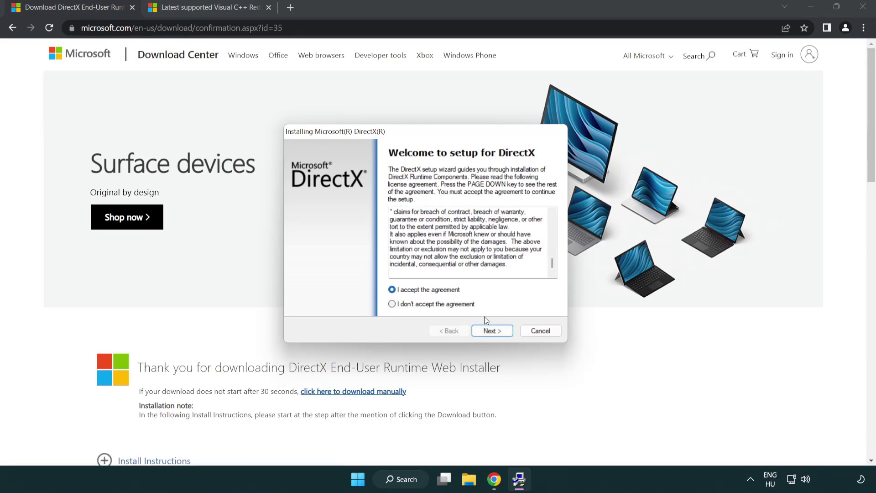
click(492, 331)
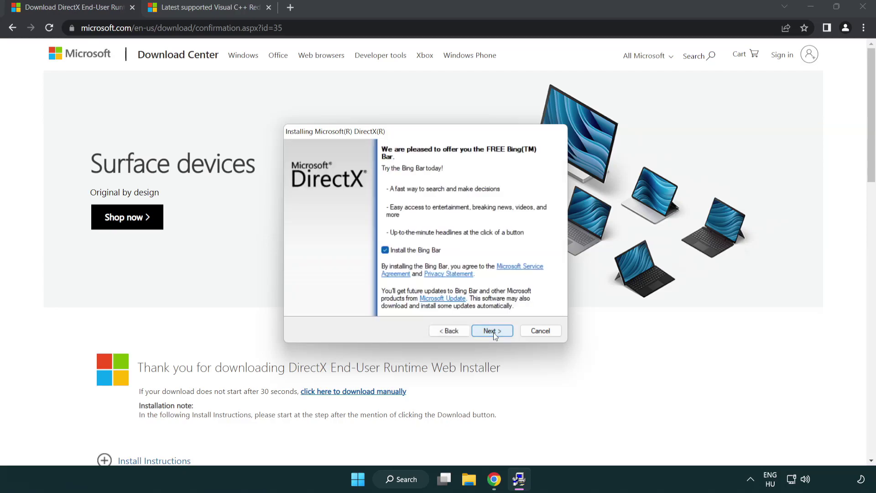
click(387, 253)
click(495, 331)
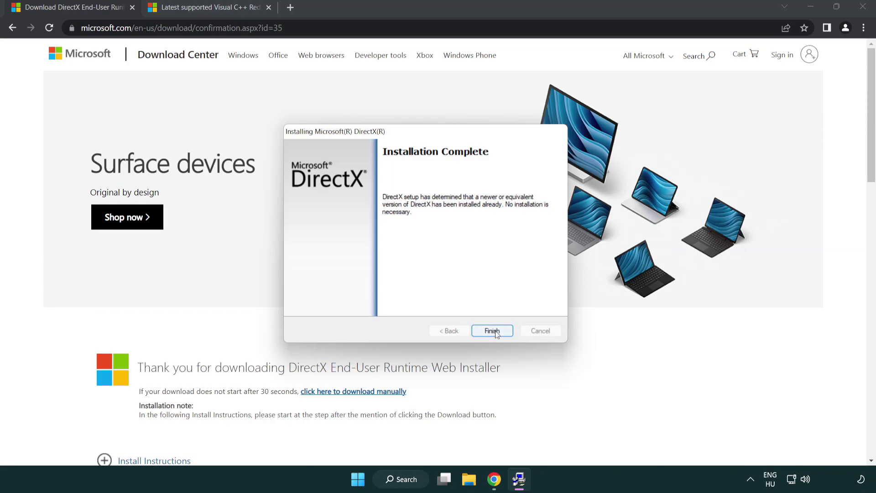
click(492, 328)
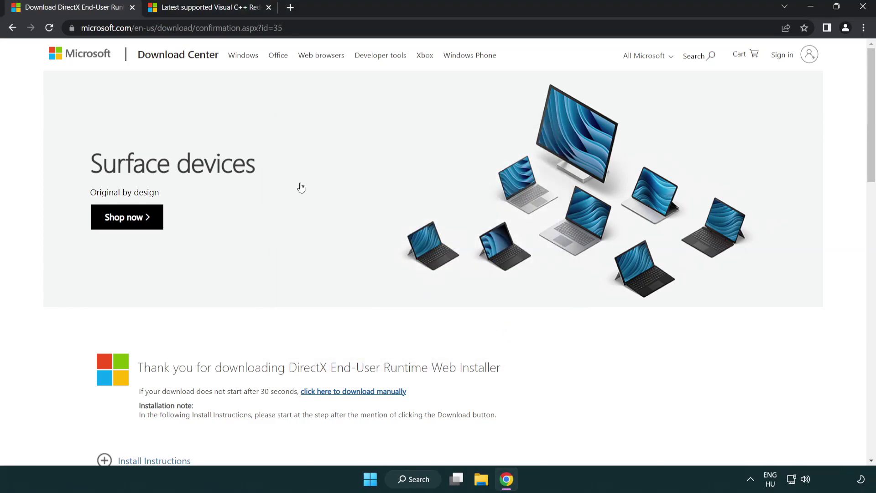
- Close the DirectX tab and download vc_redist.x64.exe from the 2015–2022 table
click(134, 8)
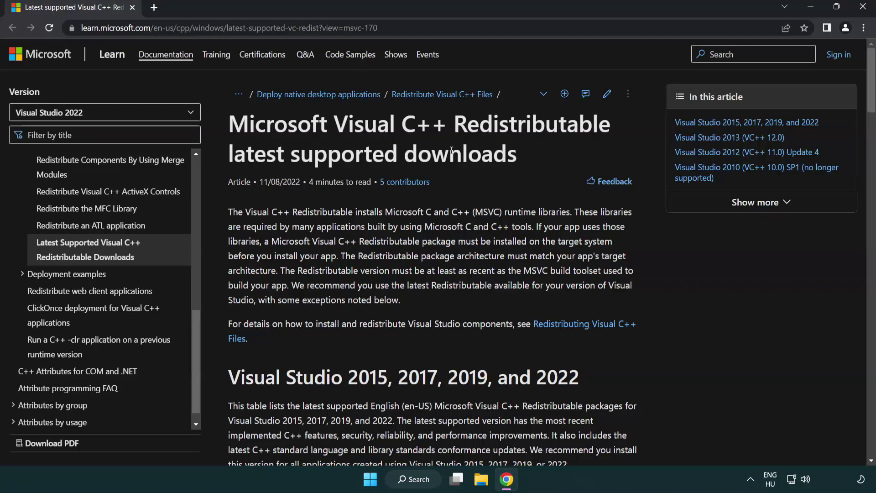
scroll(451, 151, down, 3)
scroll(411, 205, down, 1)
scroll(374, 259, down, 1)
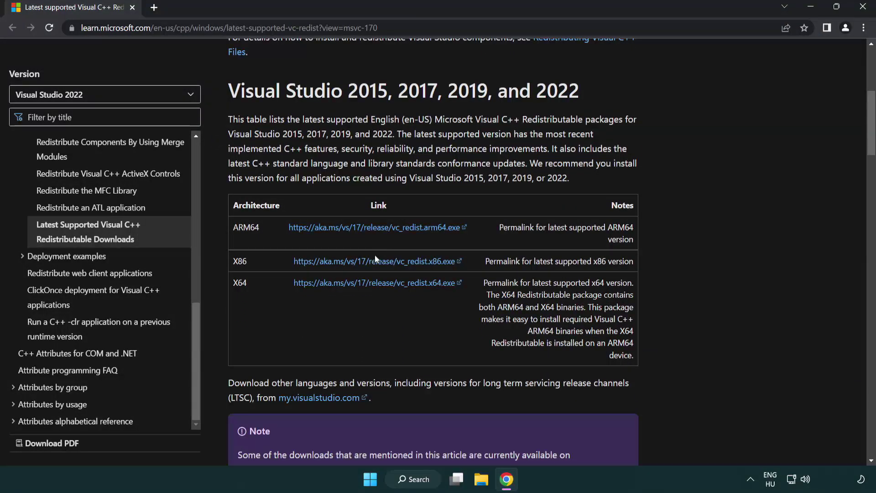
click(363, 258)
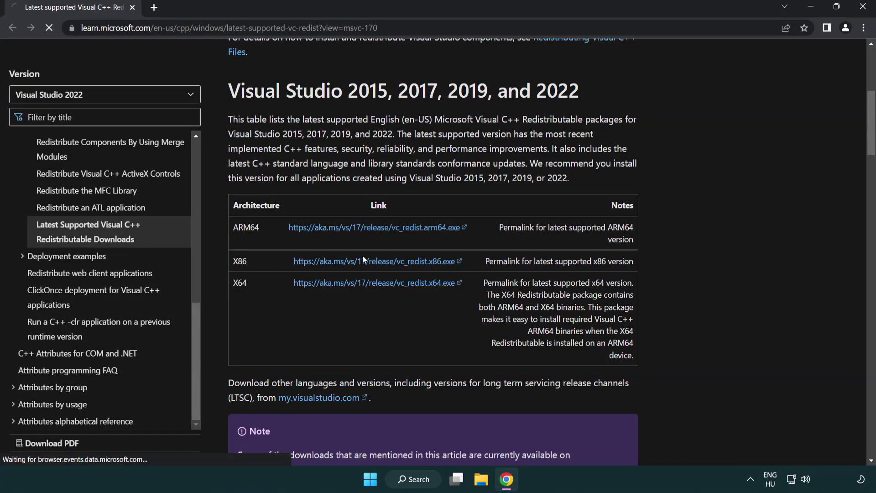
click(366, 287)
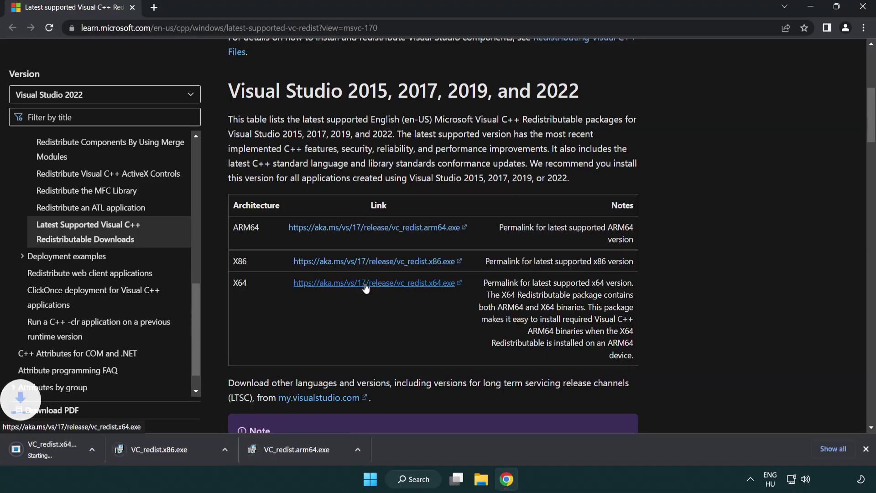
- Try installing VC_redist.arm64.exe, which fails as unsupported, and close it
click(335, 456)
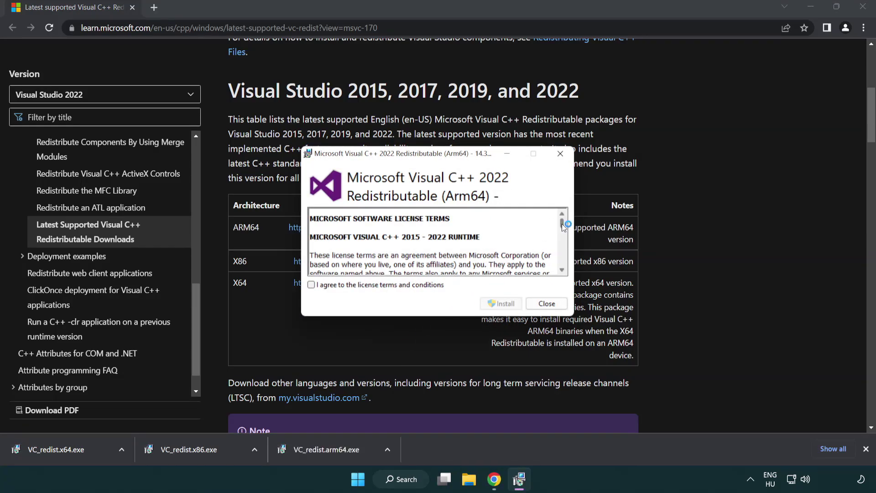
drag(562, 224, 562, 264)
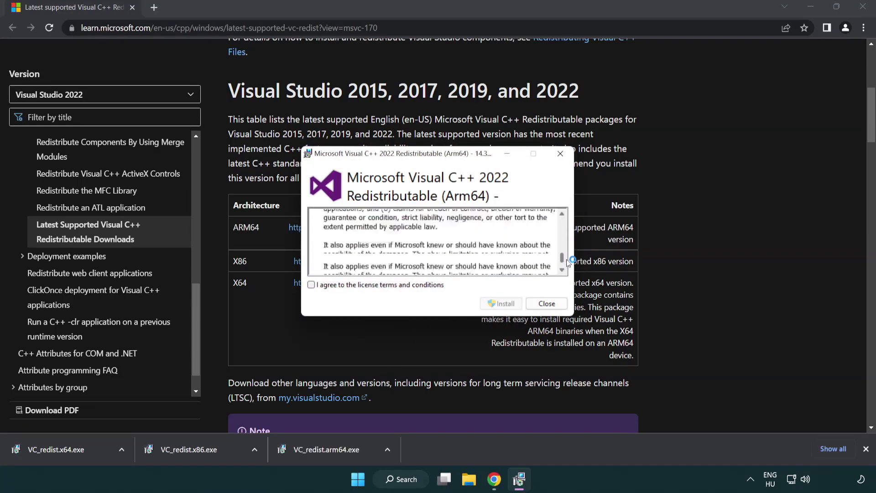
click(314, 286)
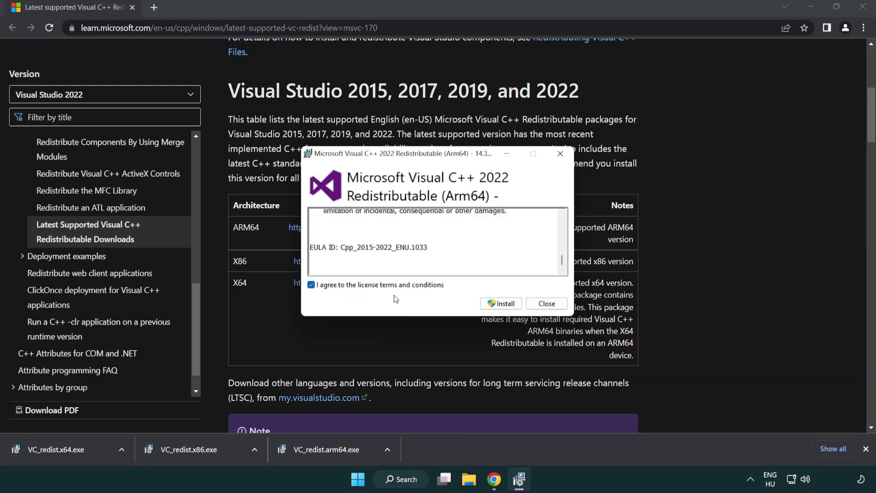
click(489, 304)
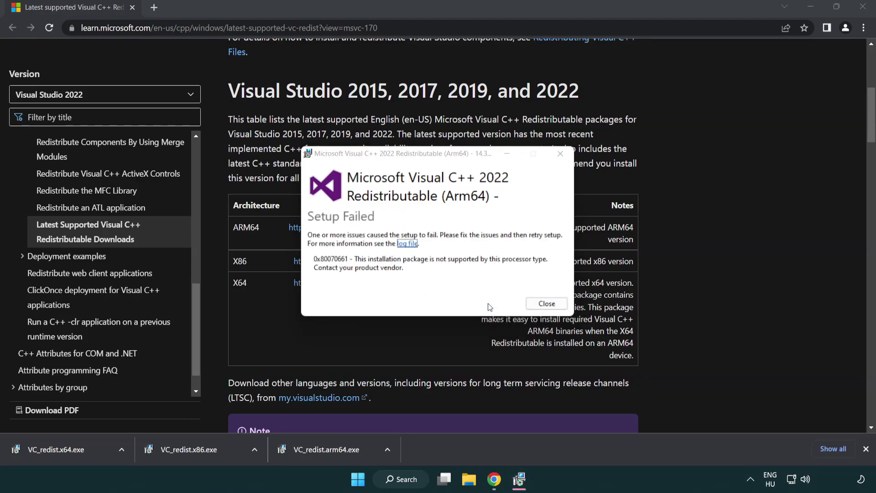
click(548, 306)
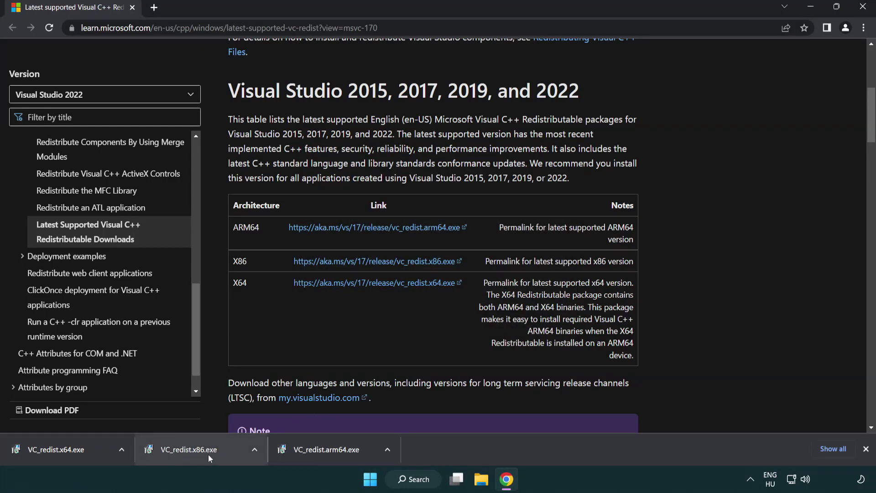
- Install the x86 and x64 2015–2022 redistributables, closing each setup without restarting
click(196, 455)
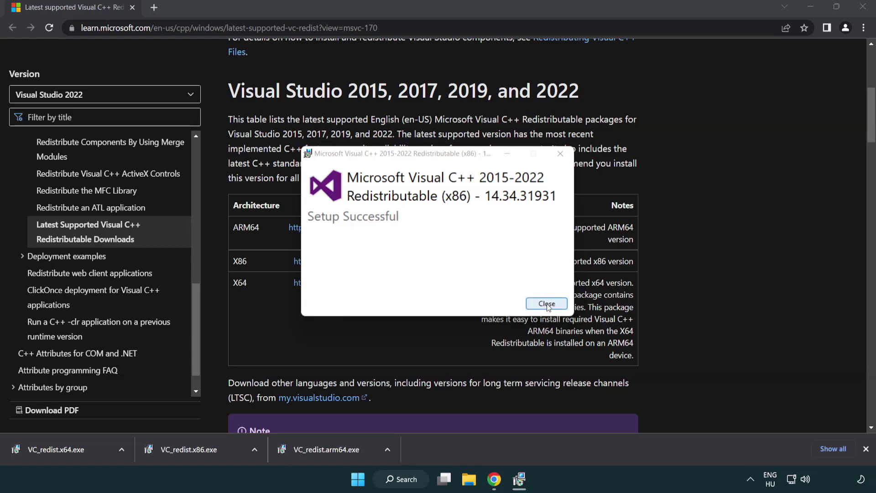
click(546, 304)
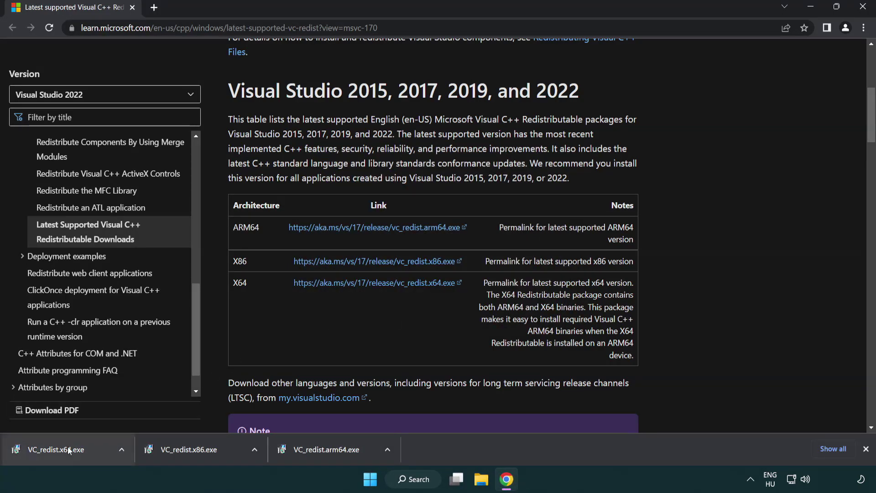
click(66, 448)
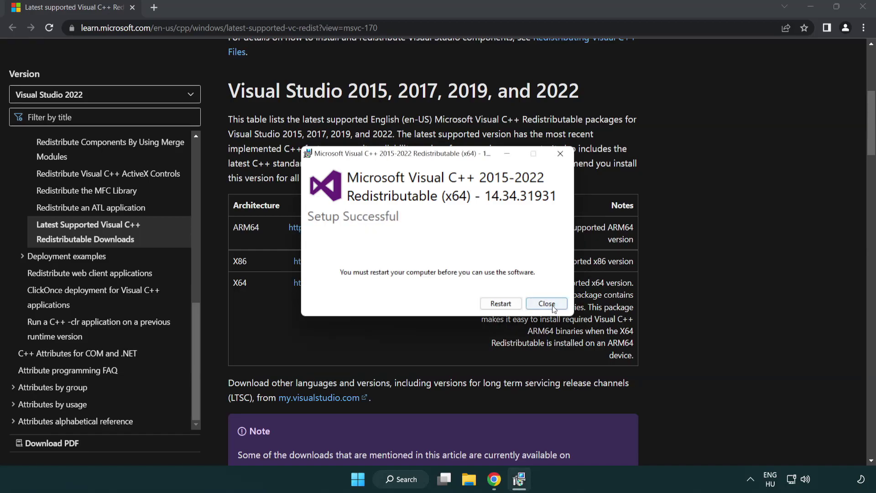
click(554, 310)
click(555, 309)
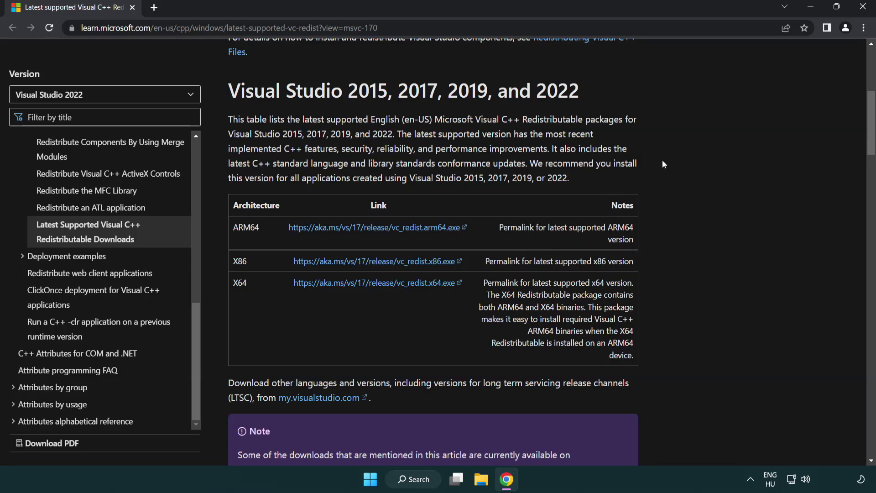
- Close Chrome and launch Command Prompt as administrator from Windows Search
click(860, 10)
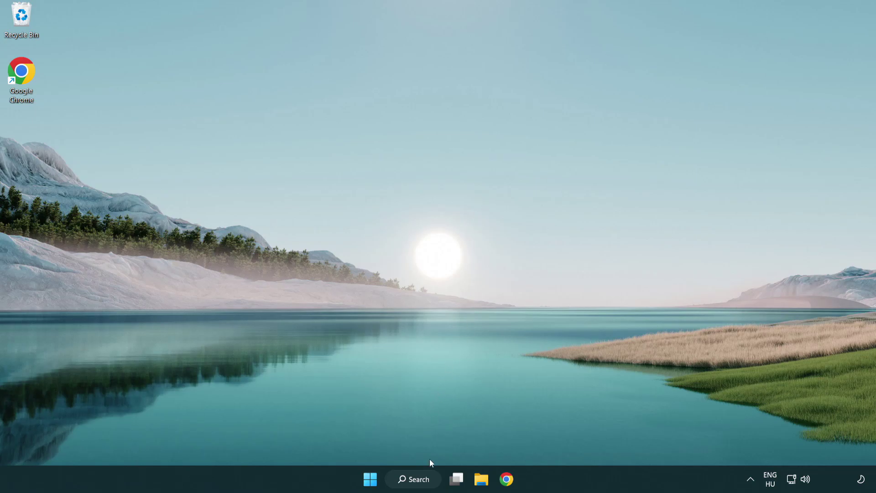
click(410, 482)
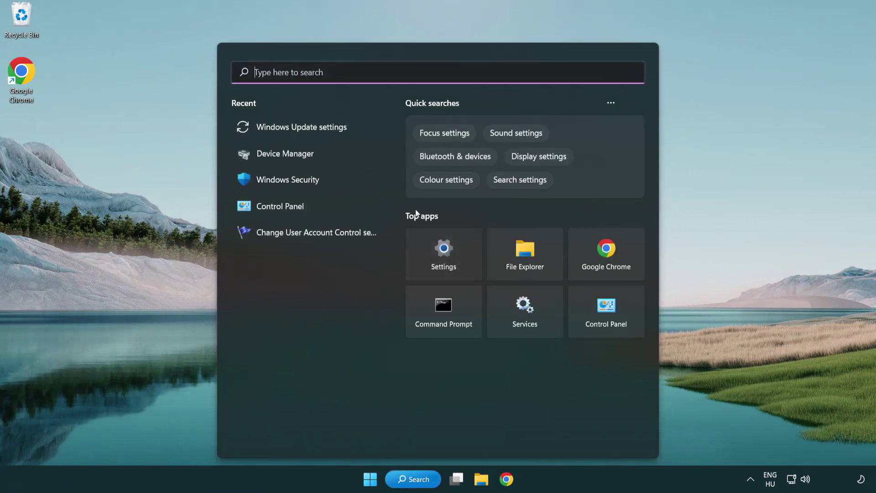
text(cm)
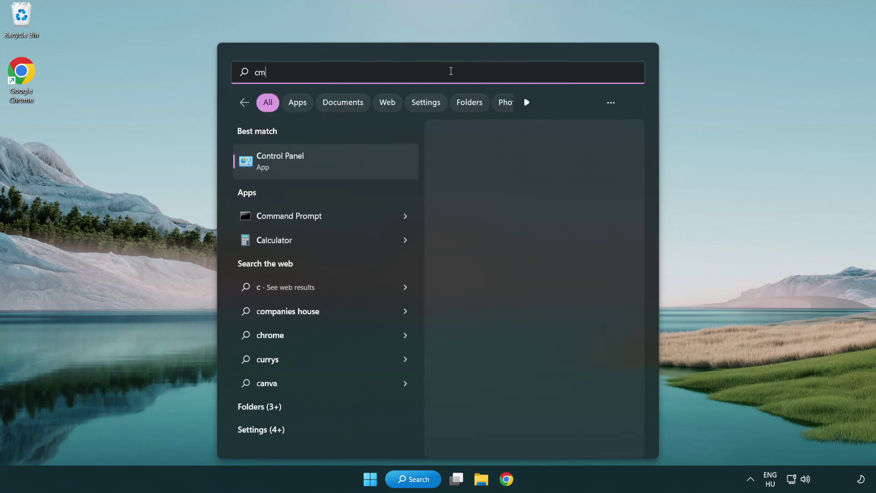
text(d)
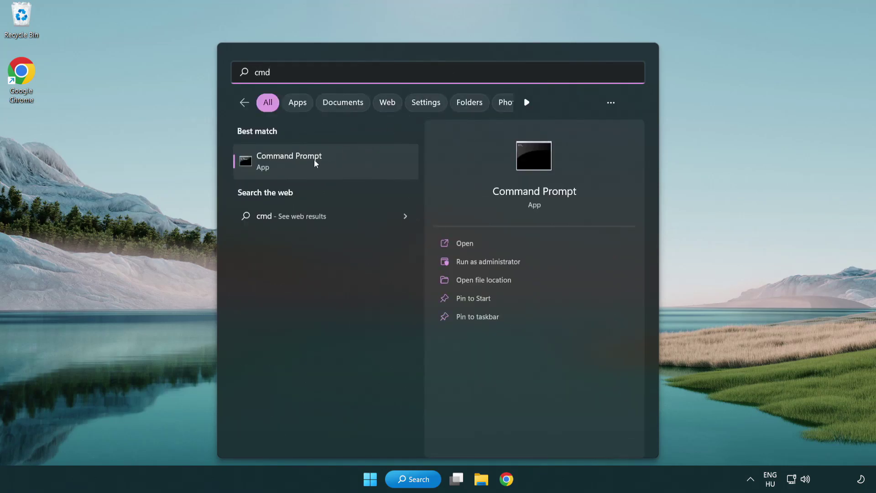
right_click(334, 163)
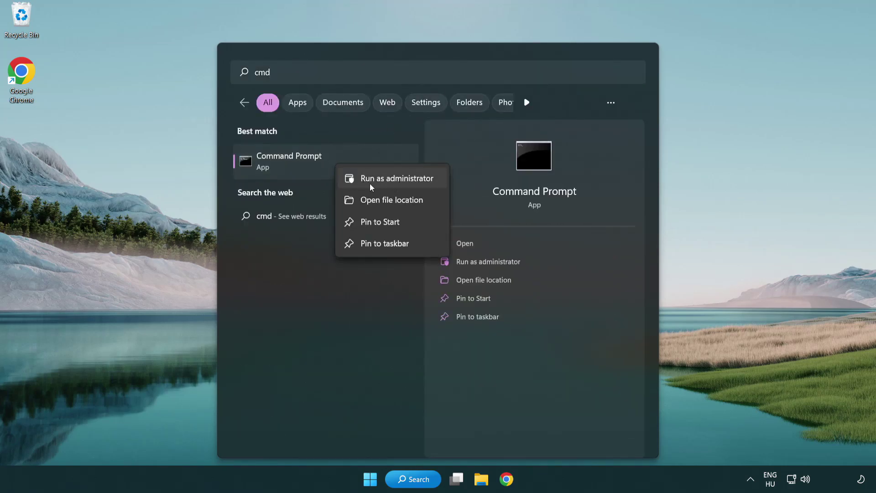
click(397, 181)
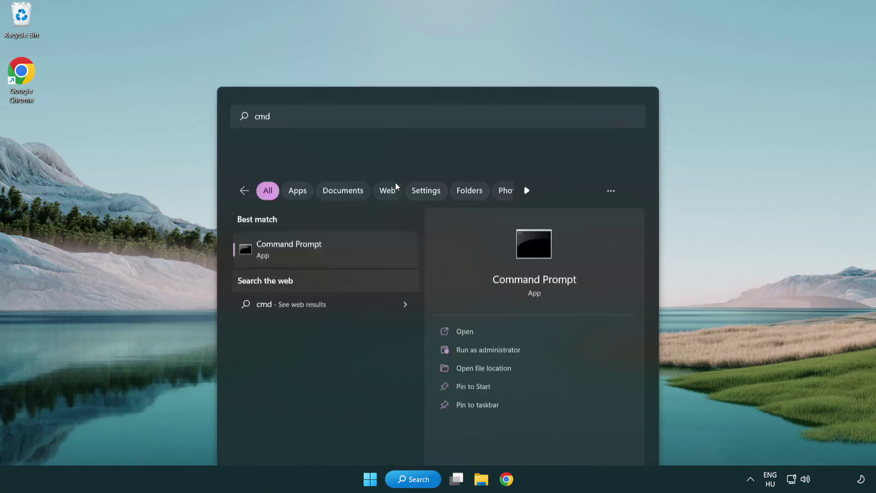
drag(312, 51, 442, 89)
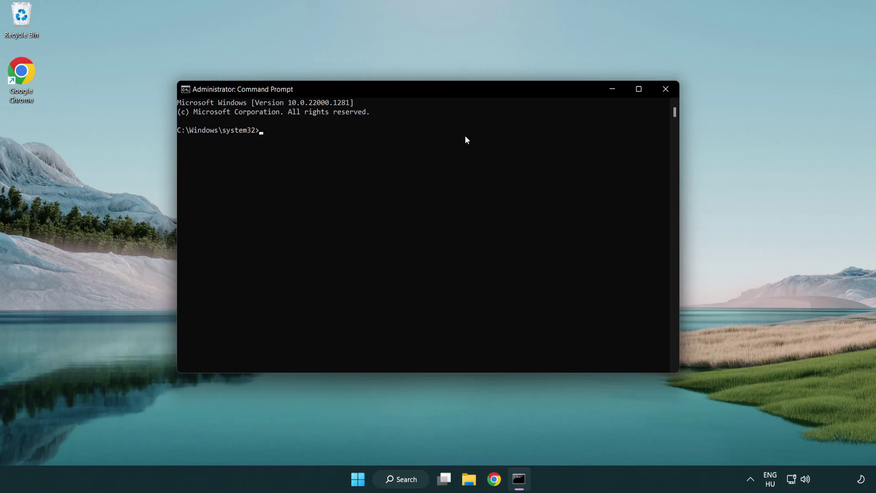
text(sfc /)
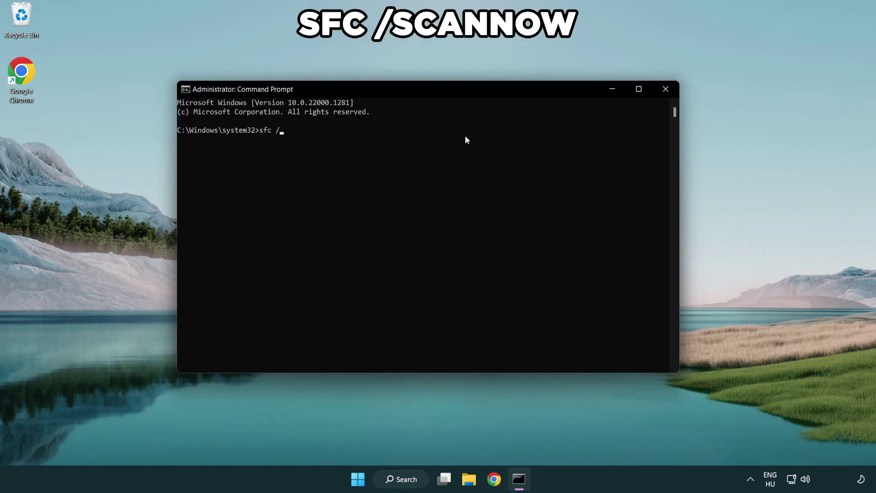
text(scannow)
- Run sfc /scannow in the administrator Command Prompt
key(Return)
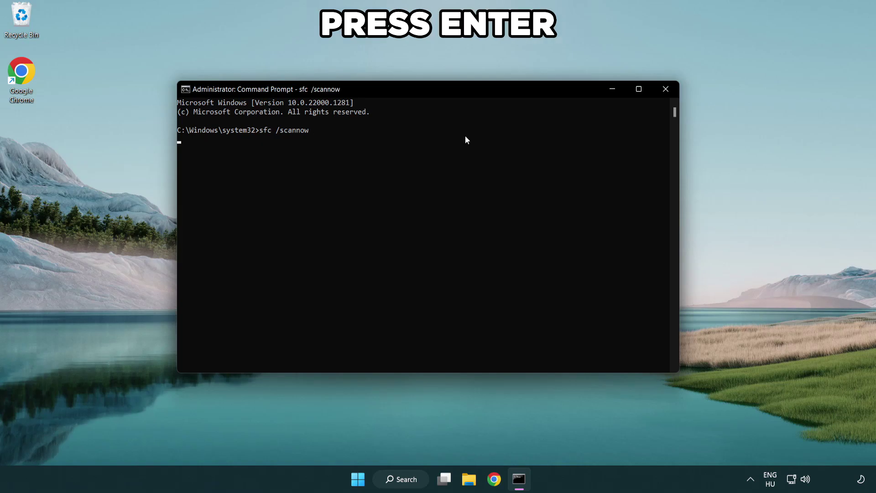